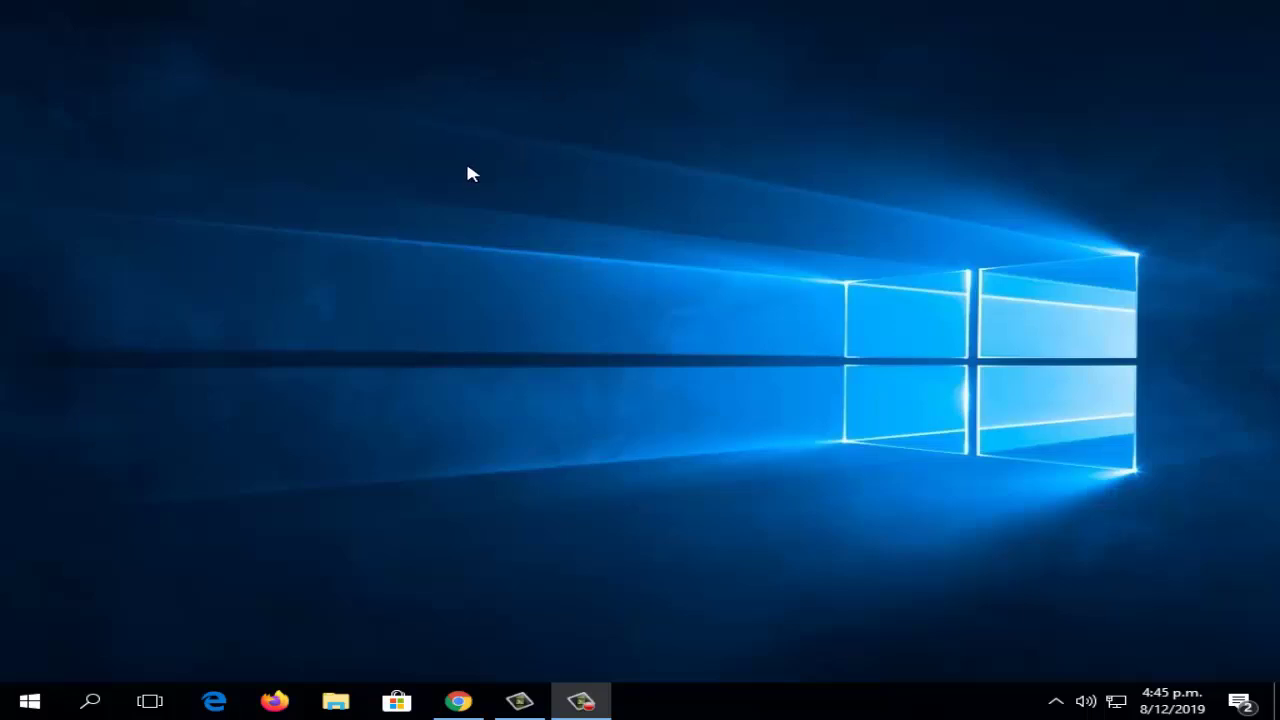
# Search Windows for "solucion" and open the Hardware y sonido category of the Solución de problemas troubleshooters
pyautogui.click(91, 700)
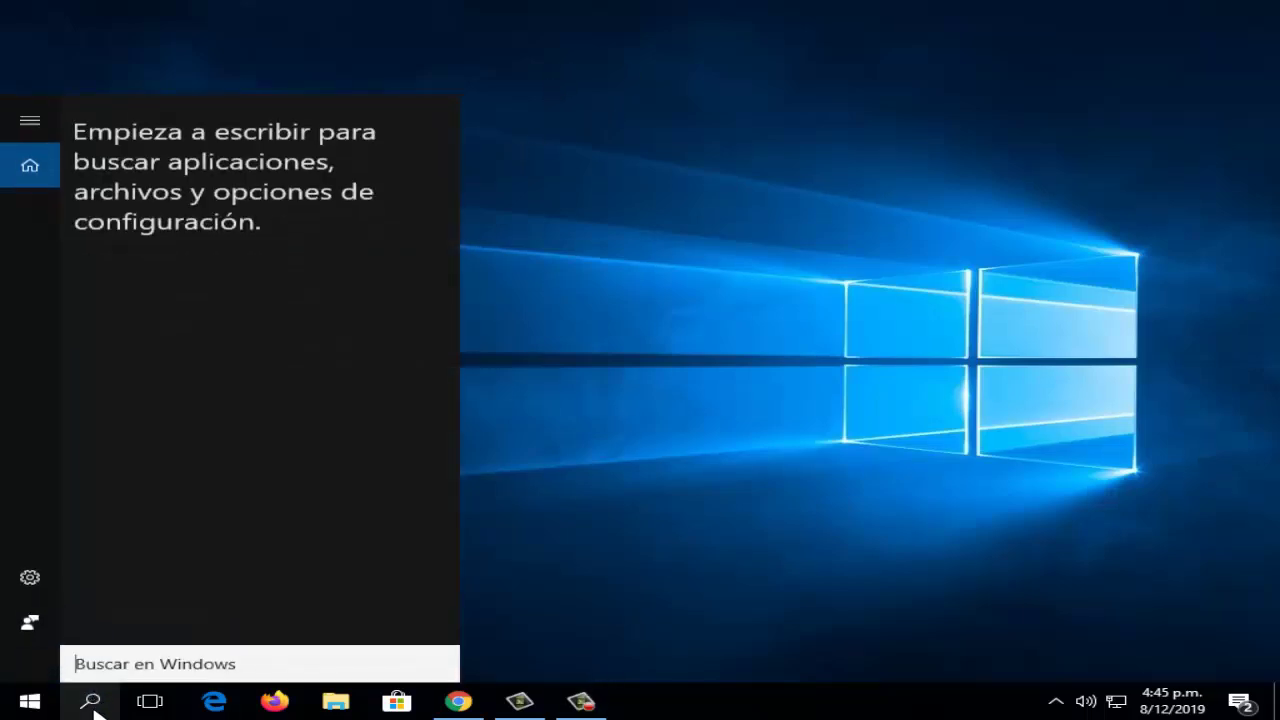
pyautogui.write('solucion')
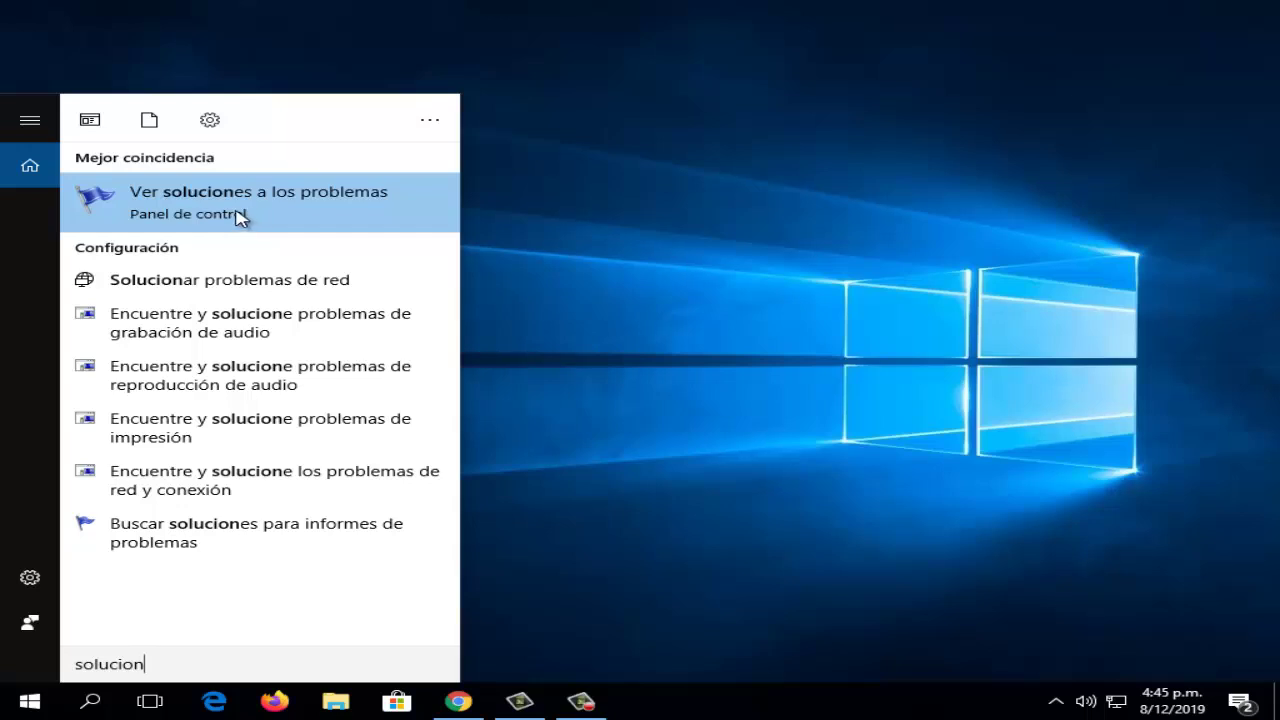
pyautogui.click(249, 219)
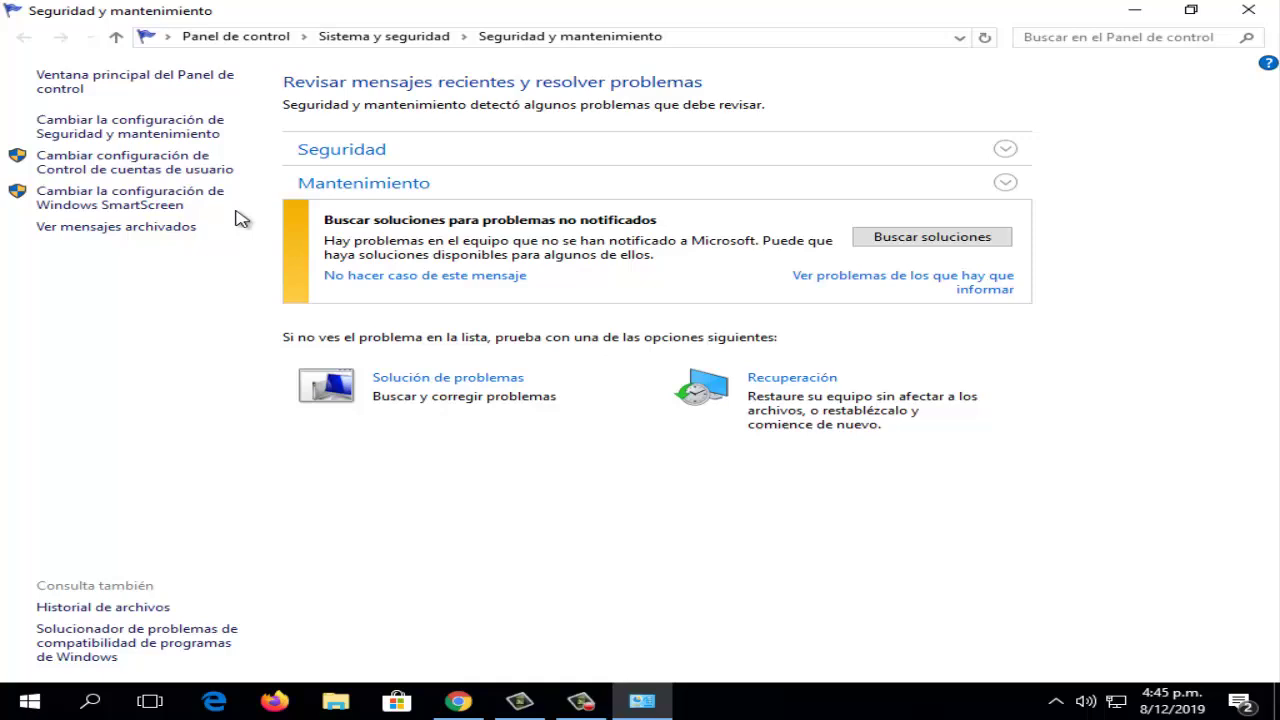
pyautogui.click(443, 380)
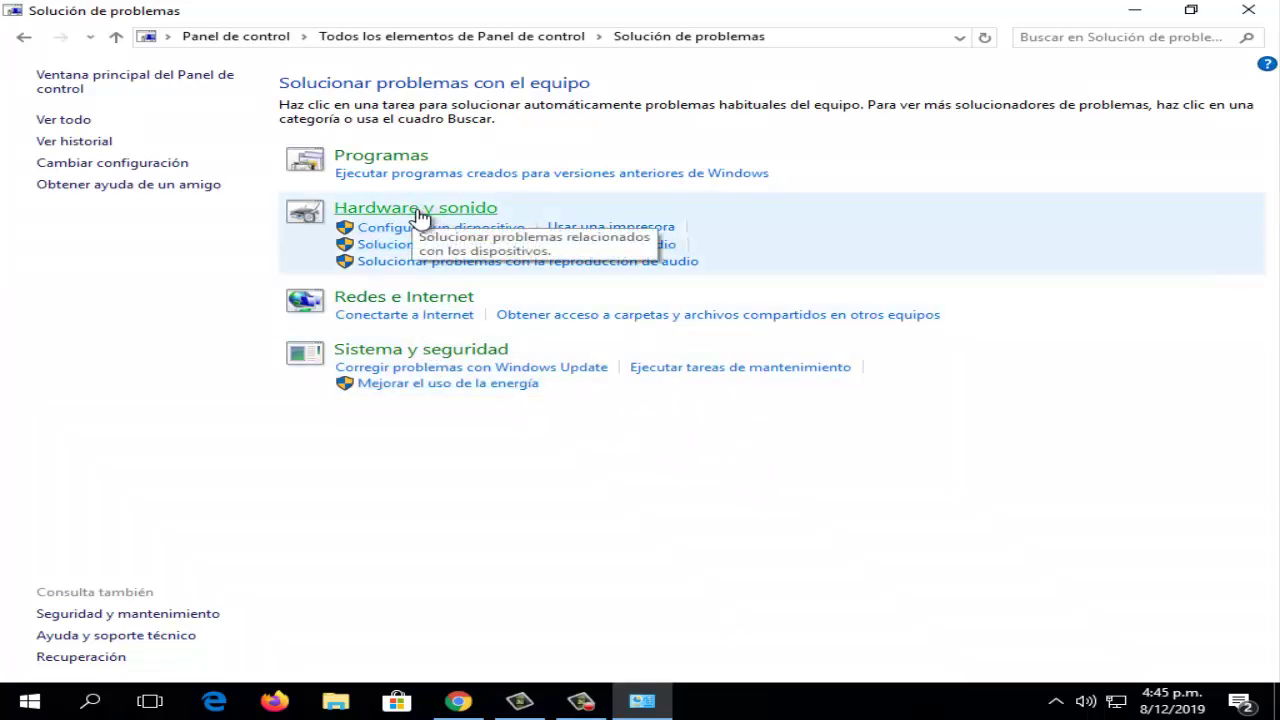
pyautogui.click(418, 210)
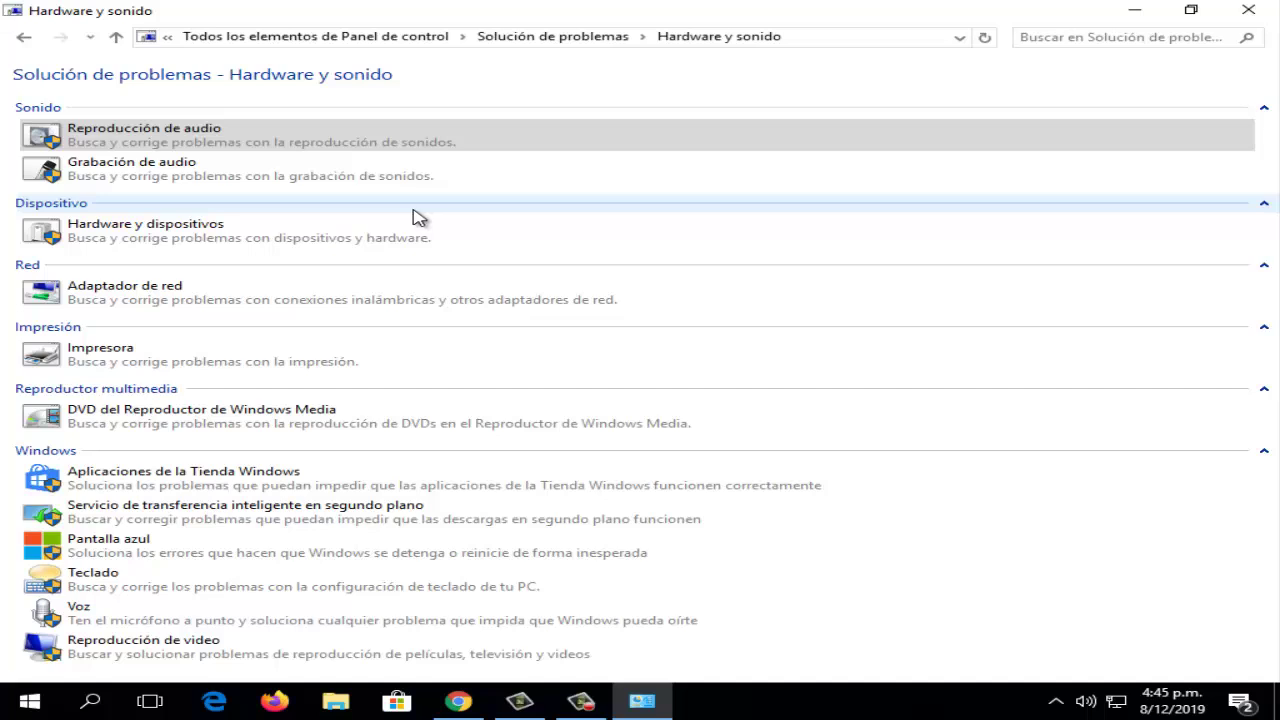
# Start the Reproducción de audio troubleshooter and cancel it during problem detection
pyautogui.click(212, 133)
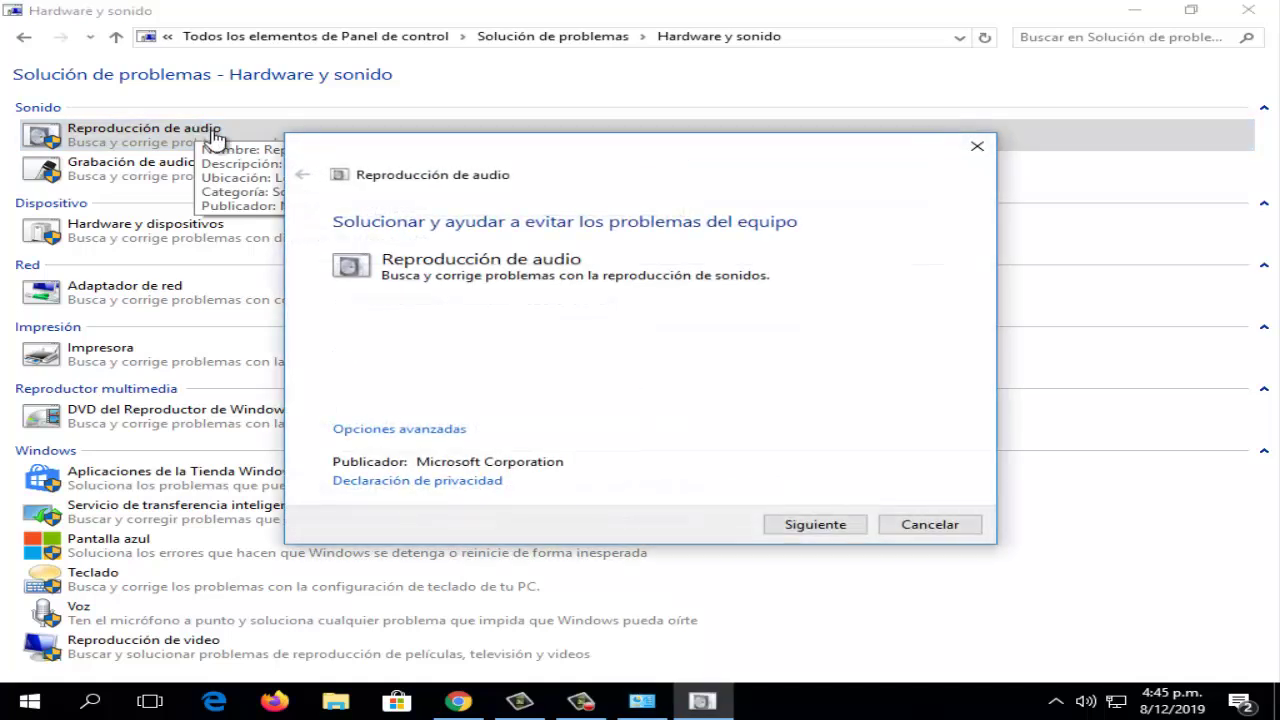
pyautogui.click(815, 525)
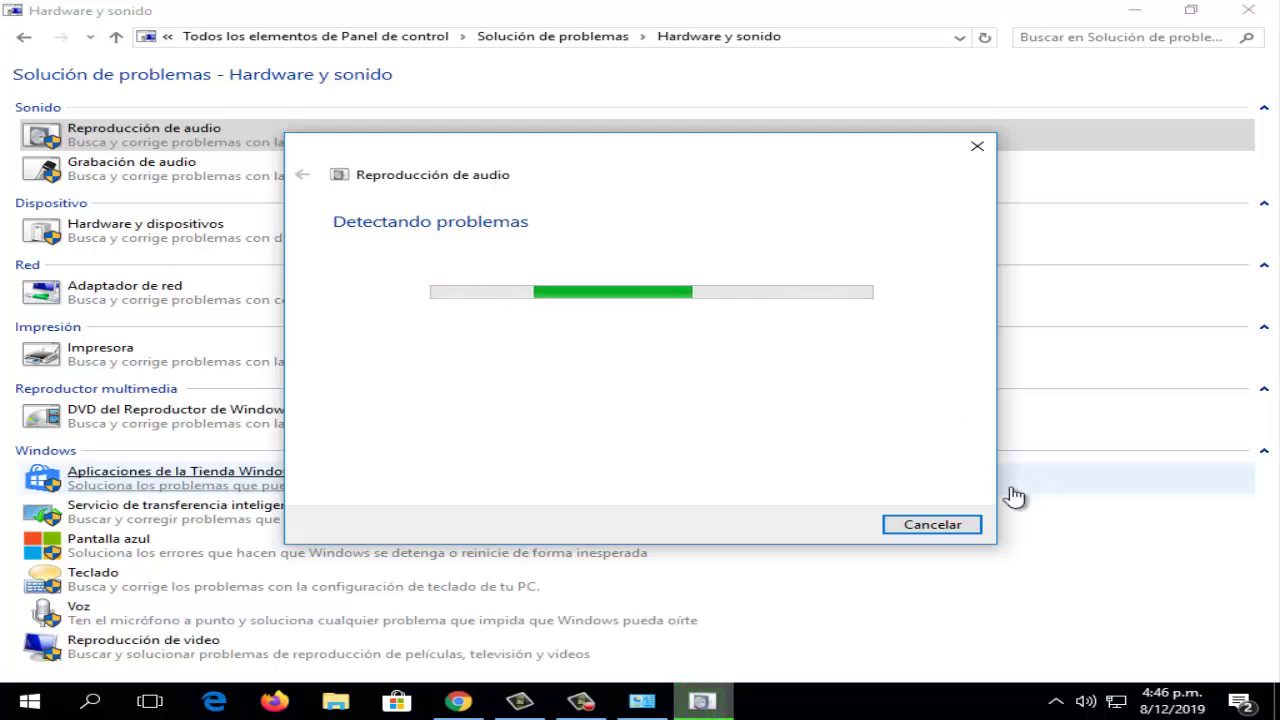
pyautogui.click(940, 530)
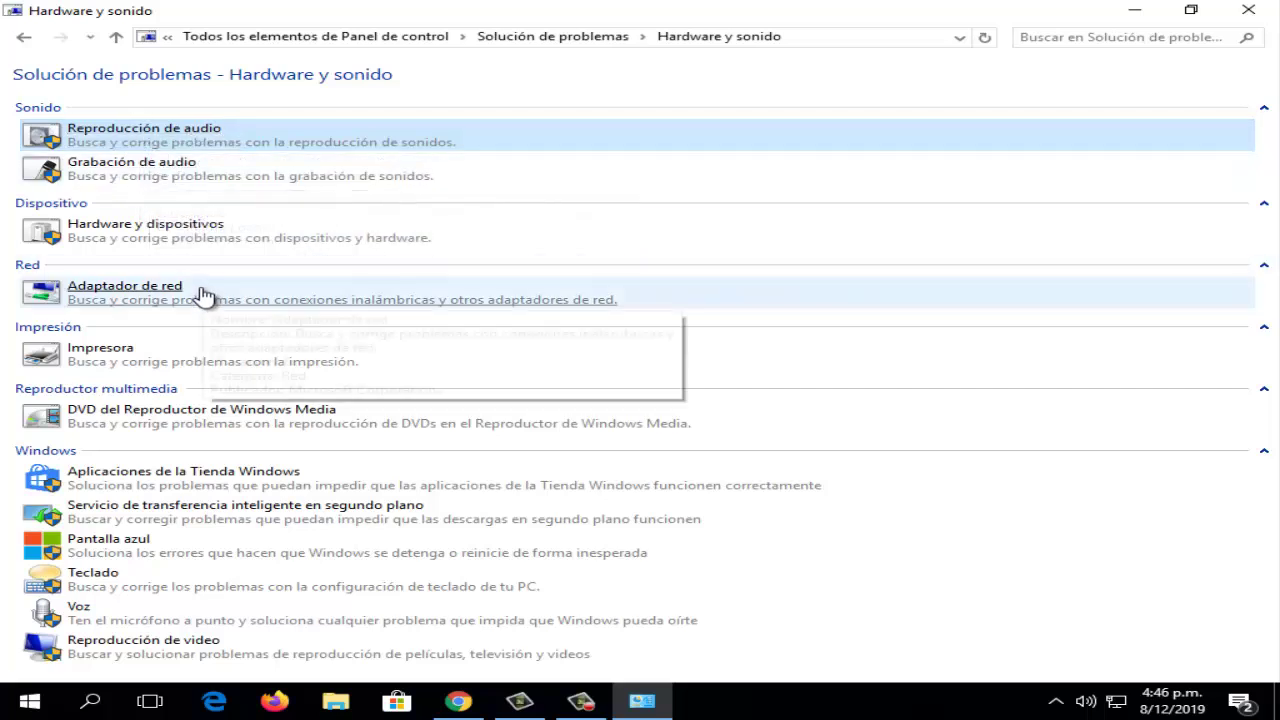
# Start the Grabación de audio troubleshooter and cancel it during problem detection
pyautogui.click(127, 180)
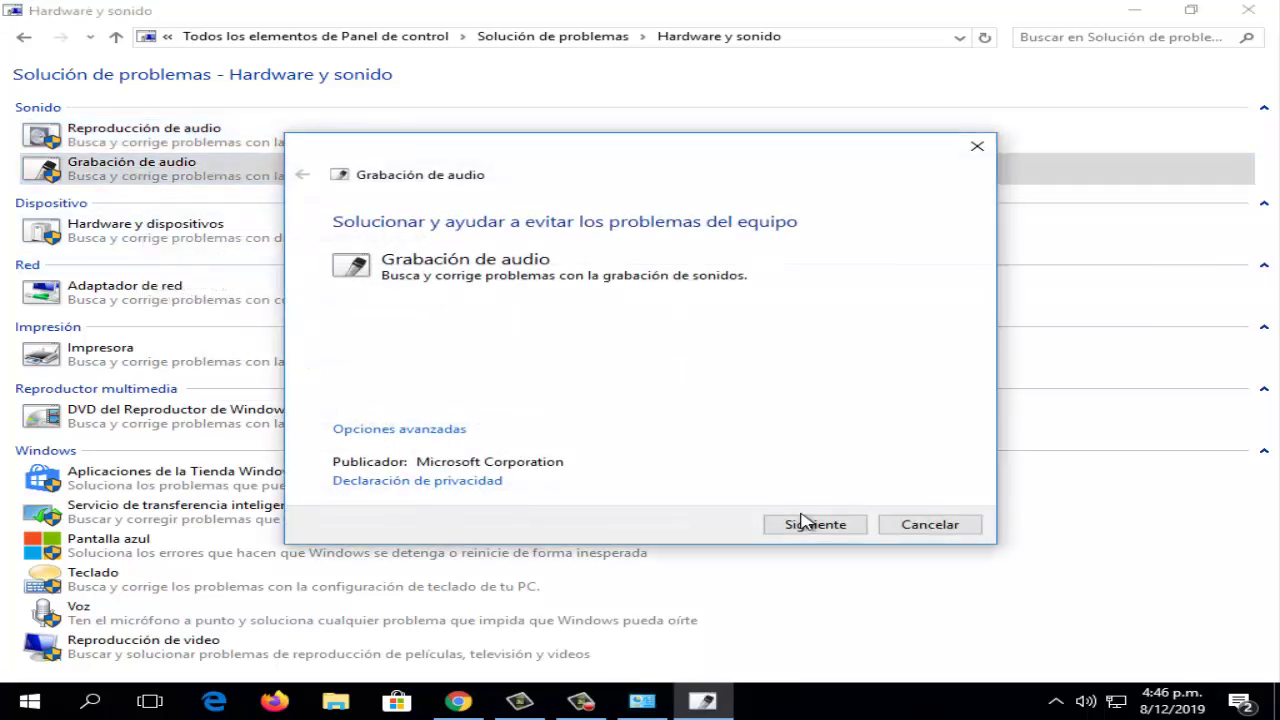
pyautogui.click(804, 521)
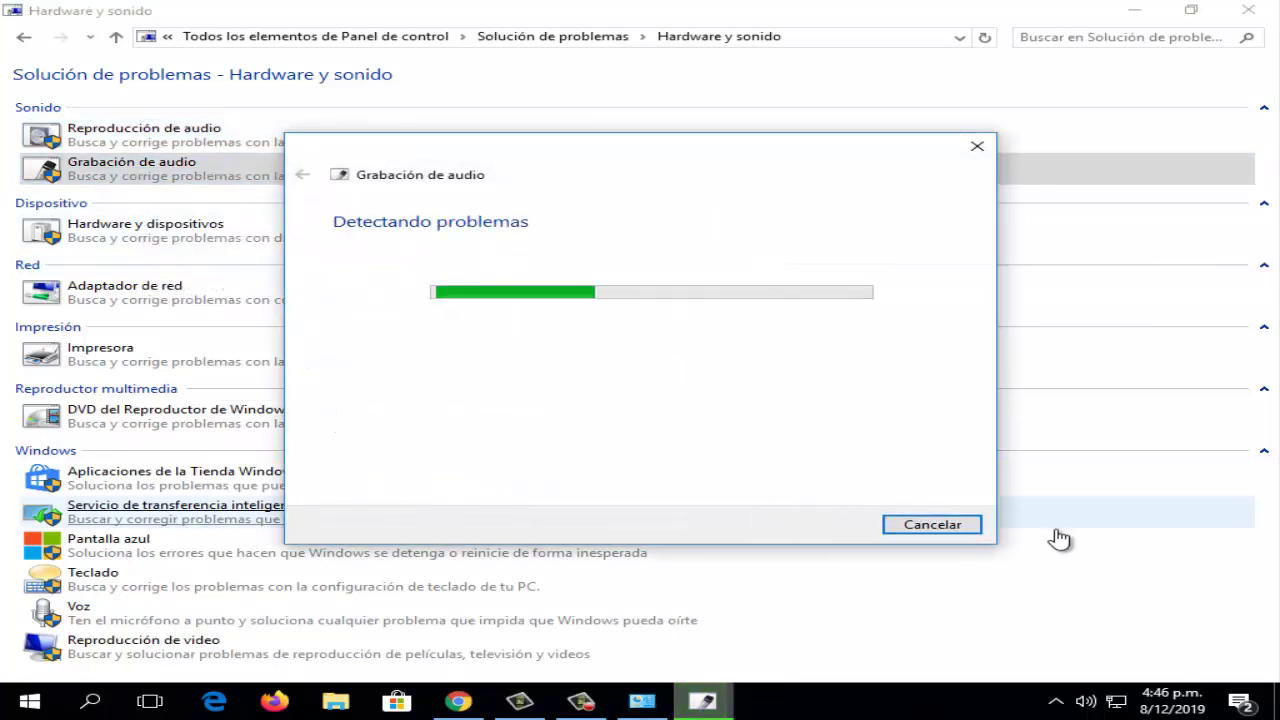
pyautogui.click(971, 526)
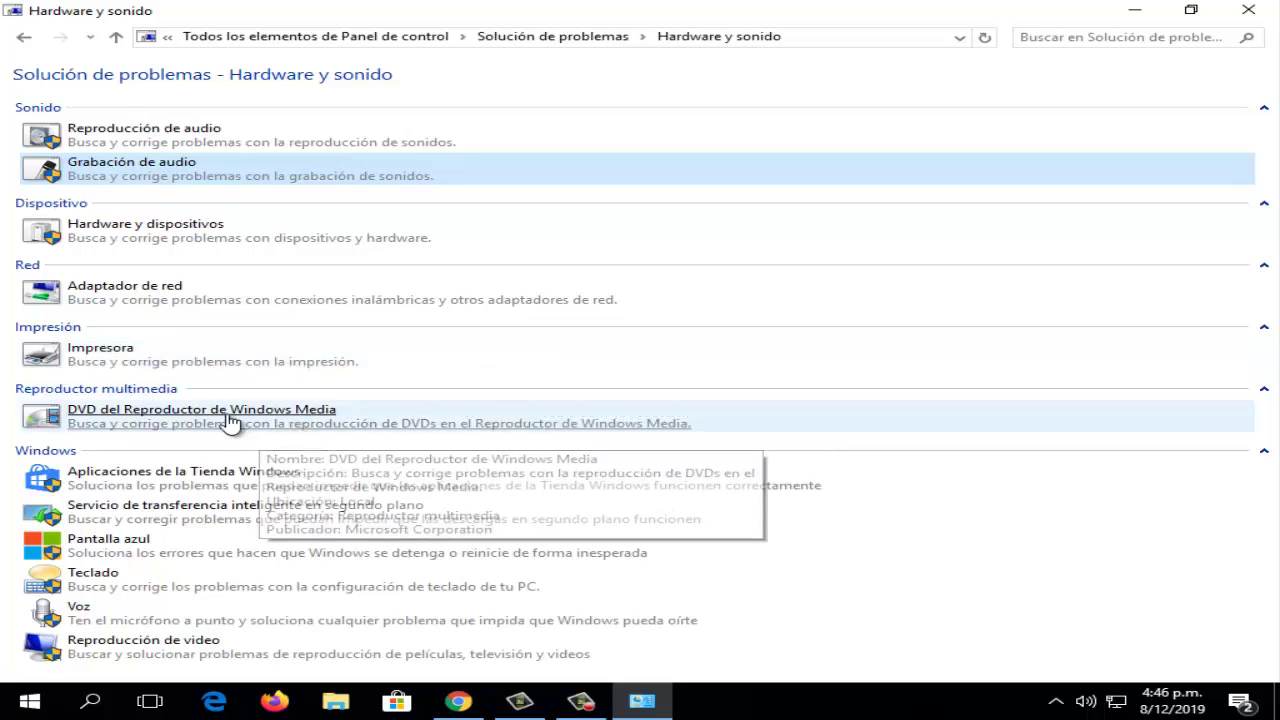
# Start the Hardware y dispositivos troubleshooter and cancel it during problem detection
pyautogui.click(158, 236)
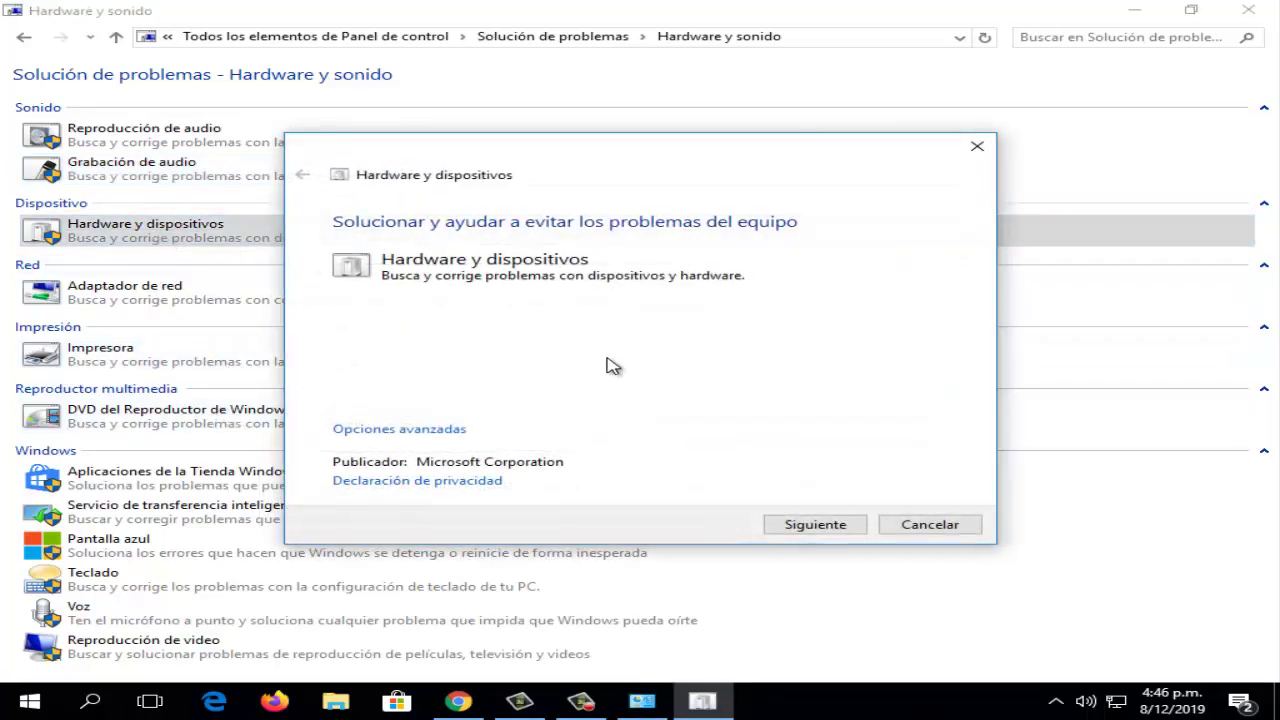
pyautogui.click(815, 526)
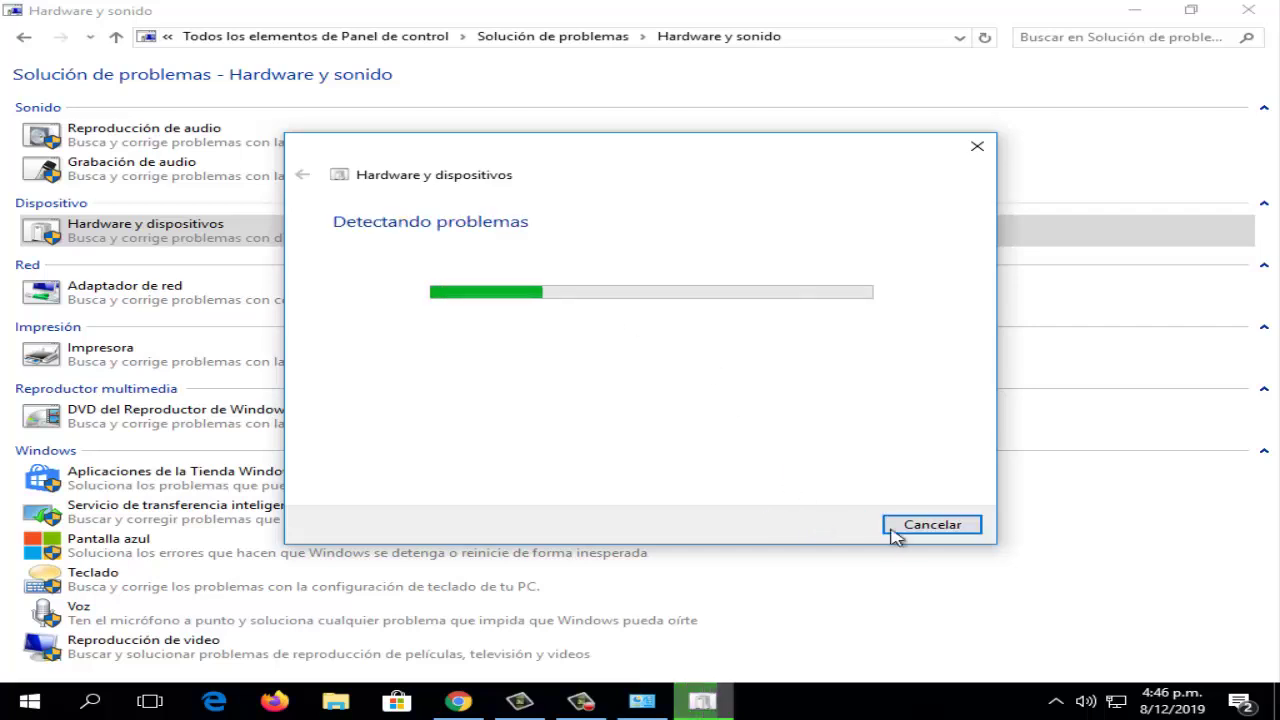
pyautogui.click(930, 525)
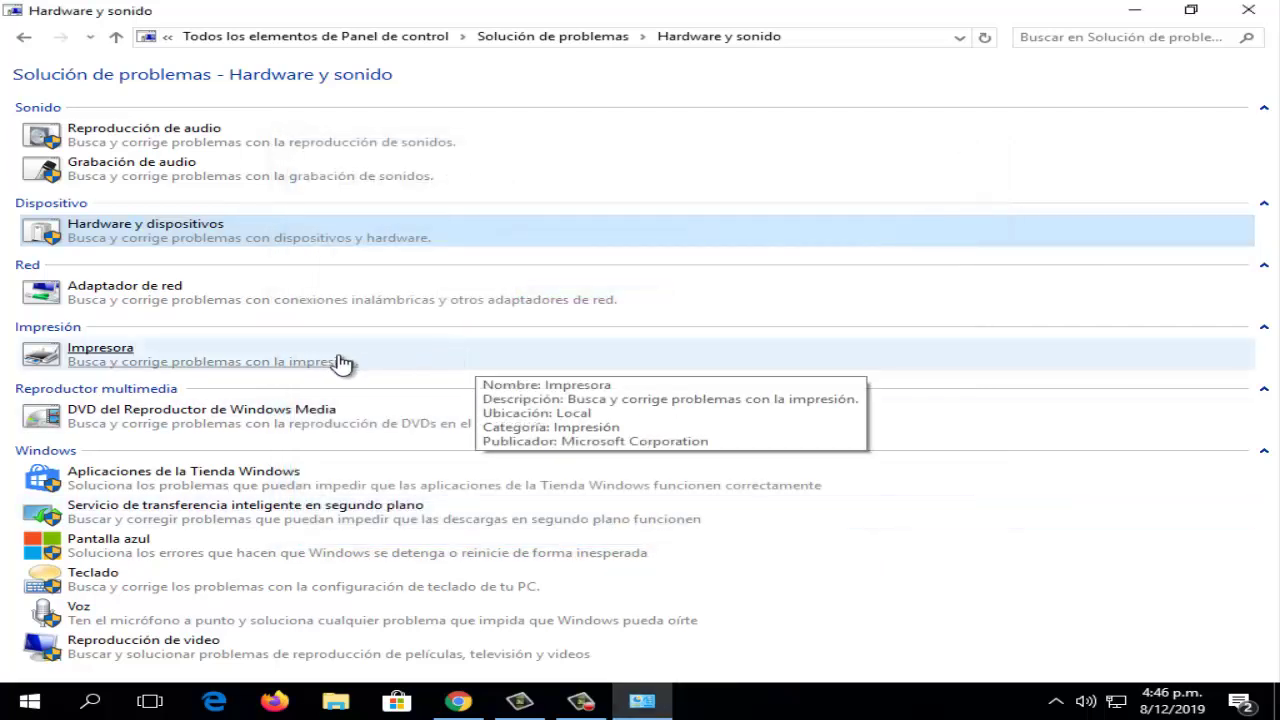
# Open and cancel the Voz and Reproducción de video troubleshooters without running them, and close the troubleshooting window
pyautogui.click(92, 617)
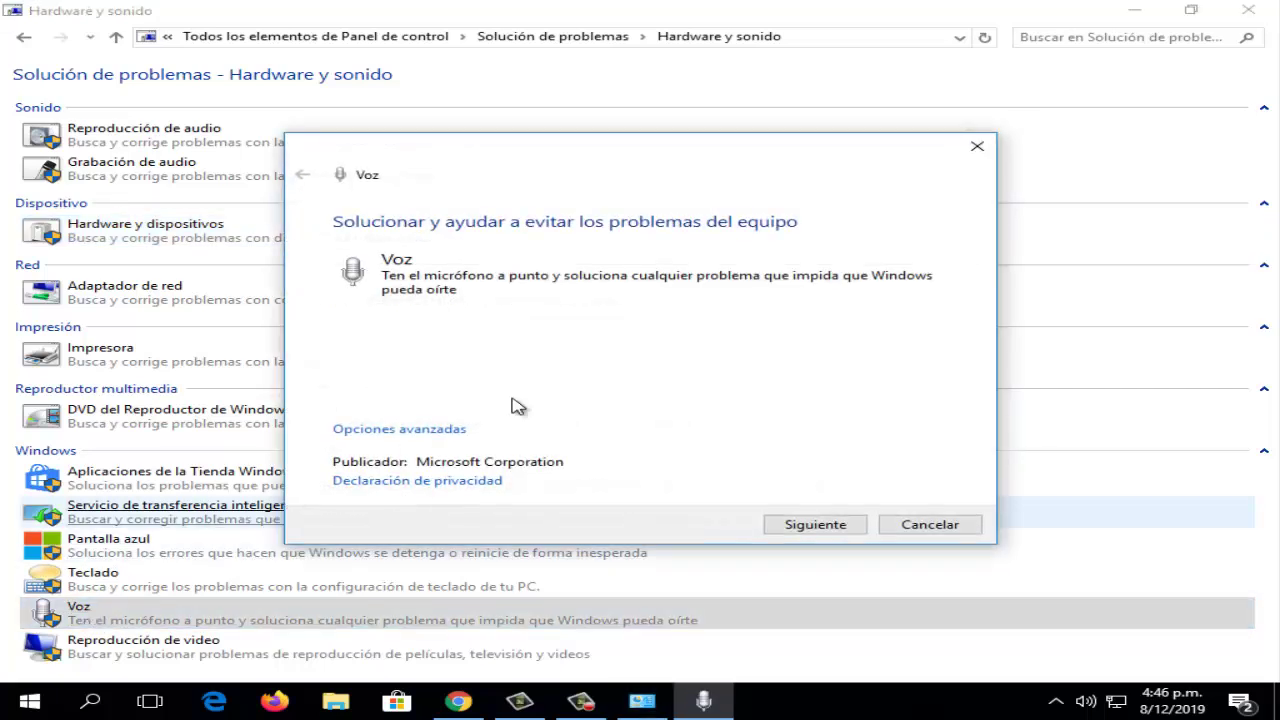
pyautogui.click(914, 530)
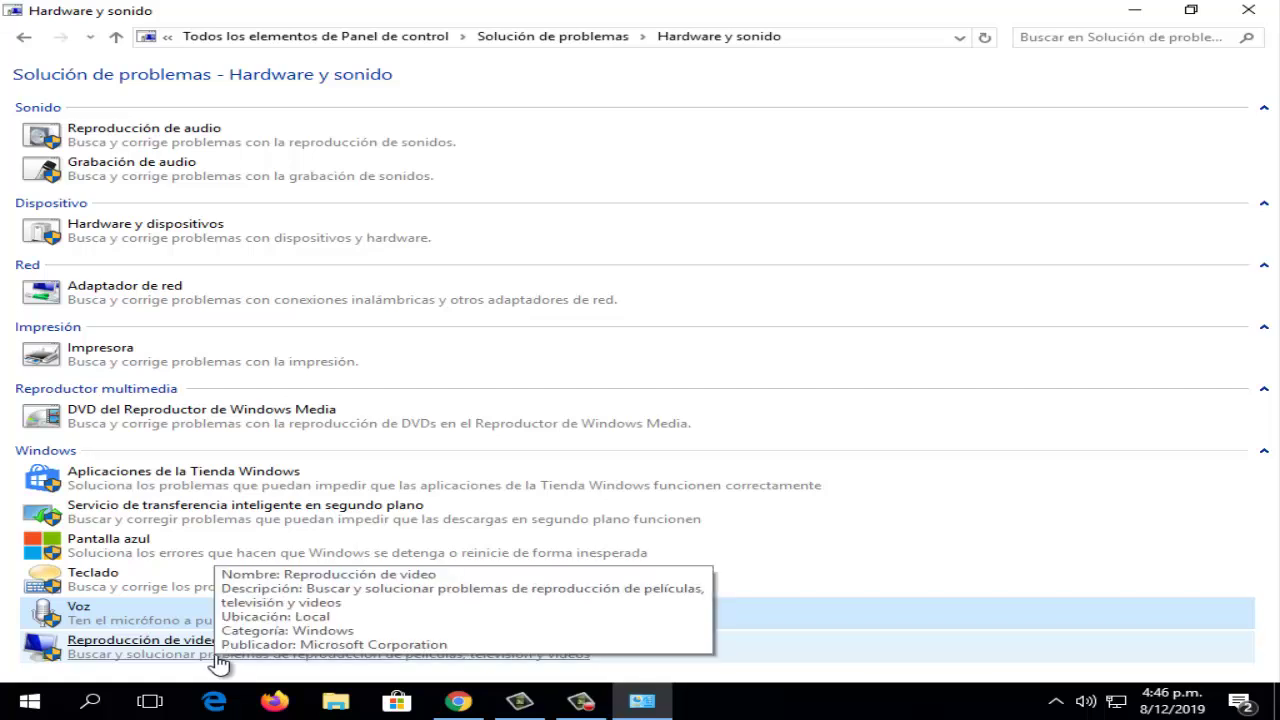
pyautogui.click(156, 655)
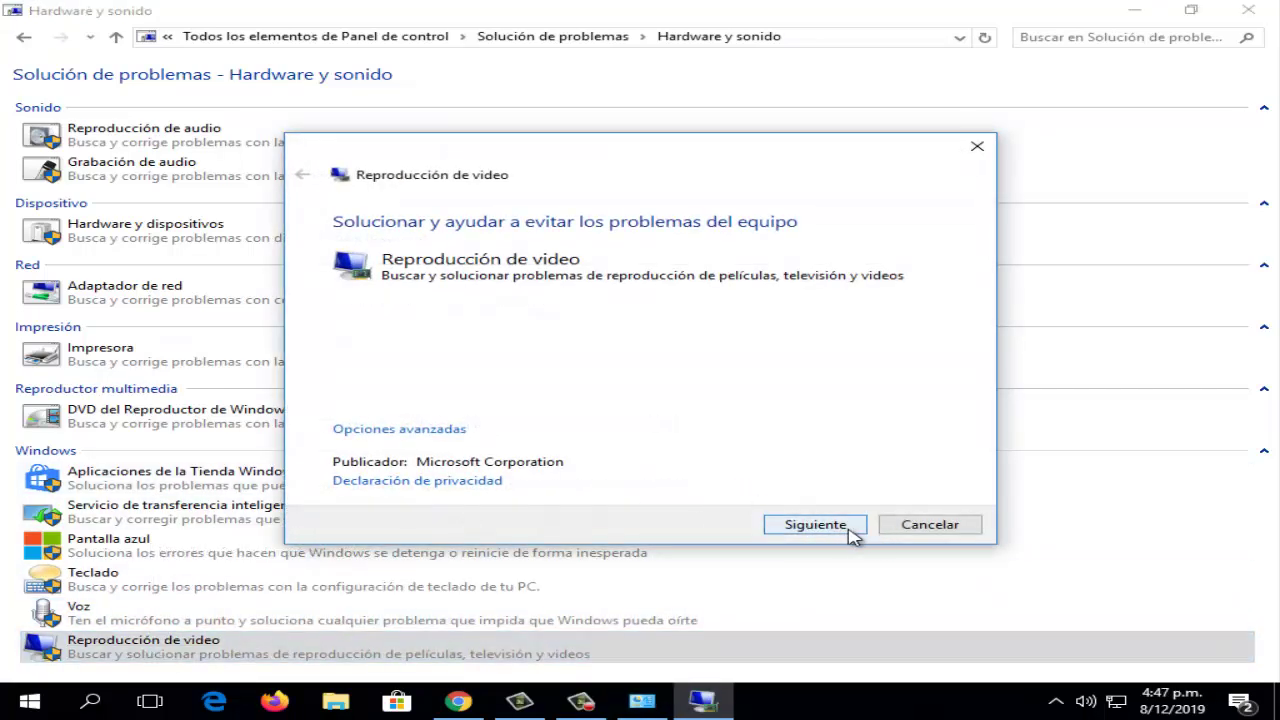
pyautogui.click(922, 525)
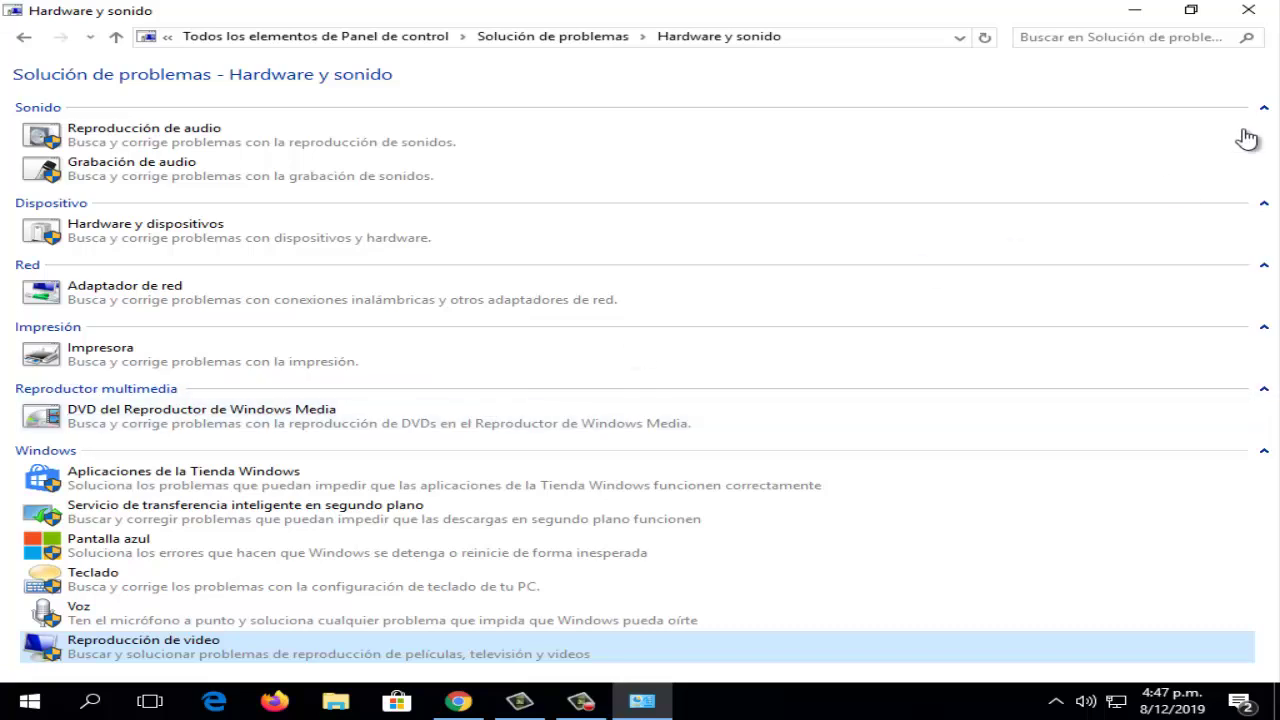
pyautogui.click(1266, 8)
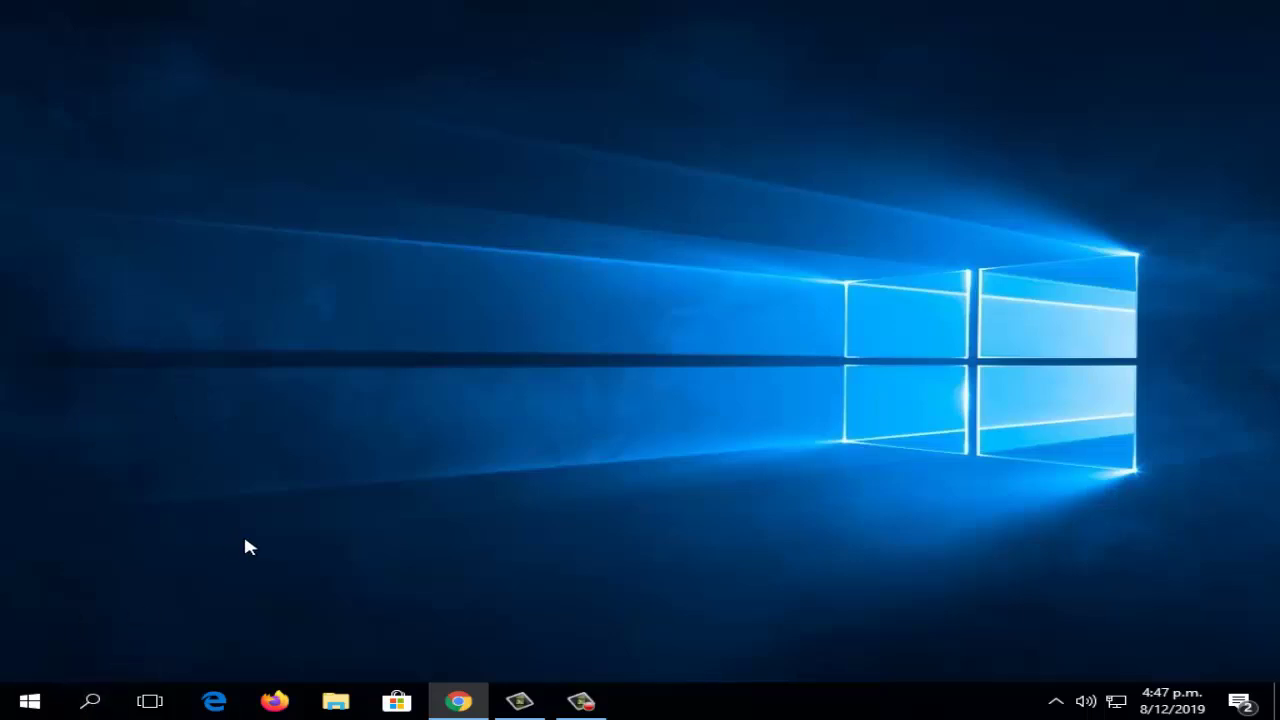
pyautogui.click(92, 704)
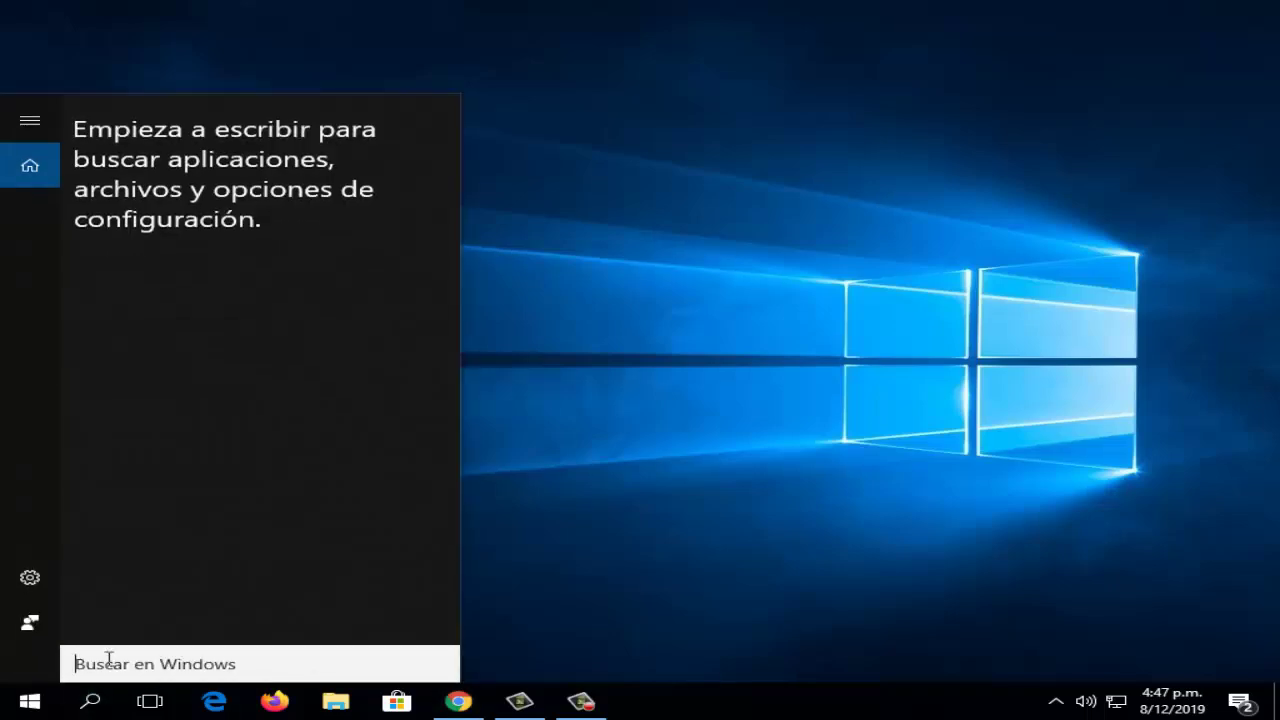
pyautogui.write('admini')
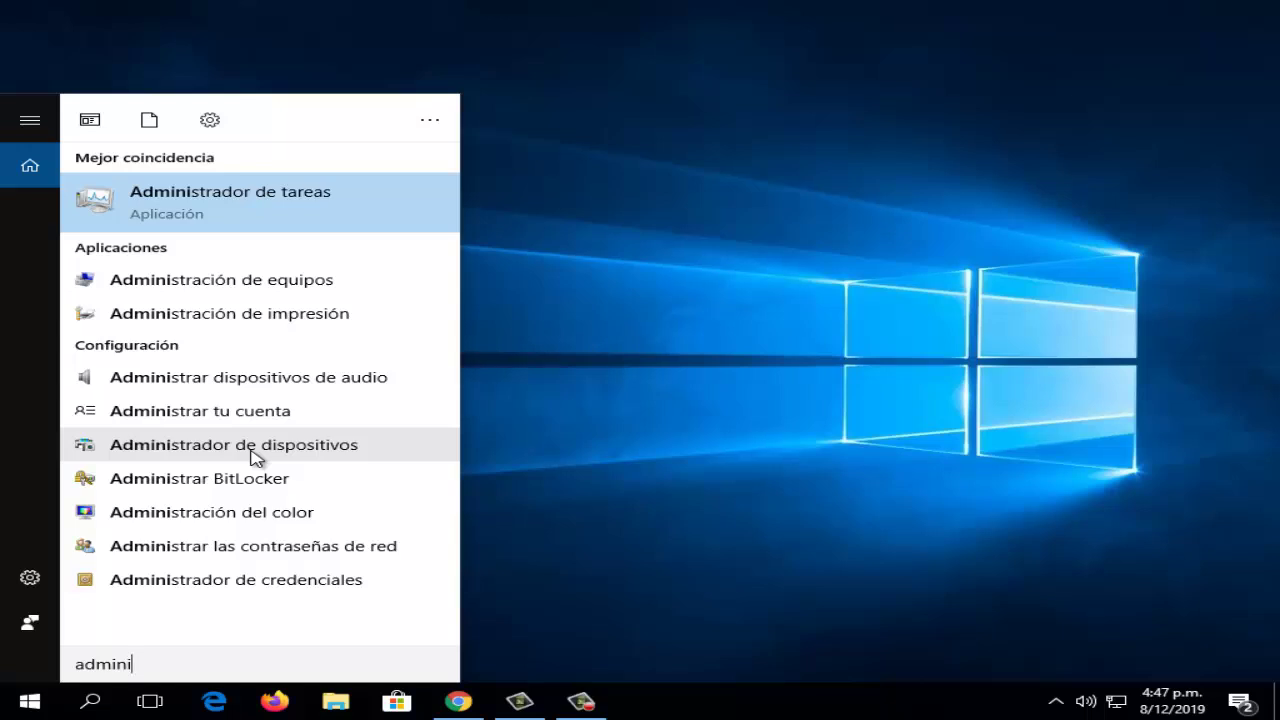
pyautogui.click(700, 185)
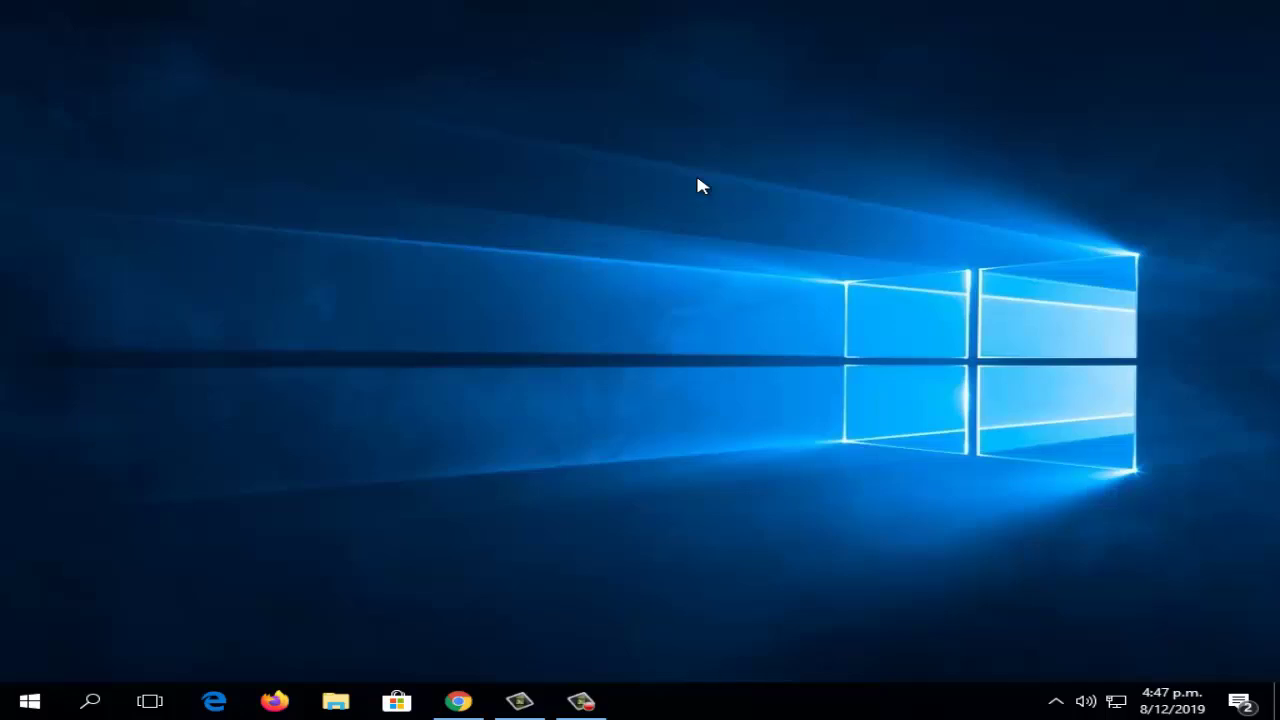
# Open the Administrador de dispositivos and expand Controladoras de sonido y vídeo y dispositivos de juego
pyautogui.press('super+x')
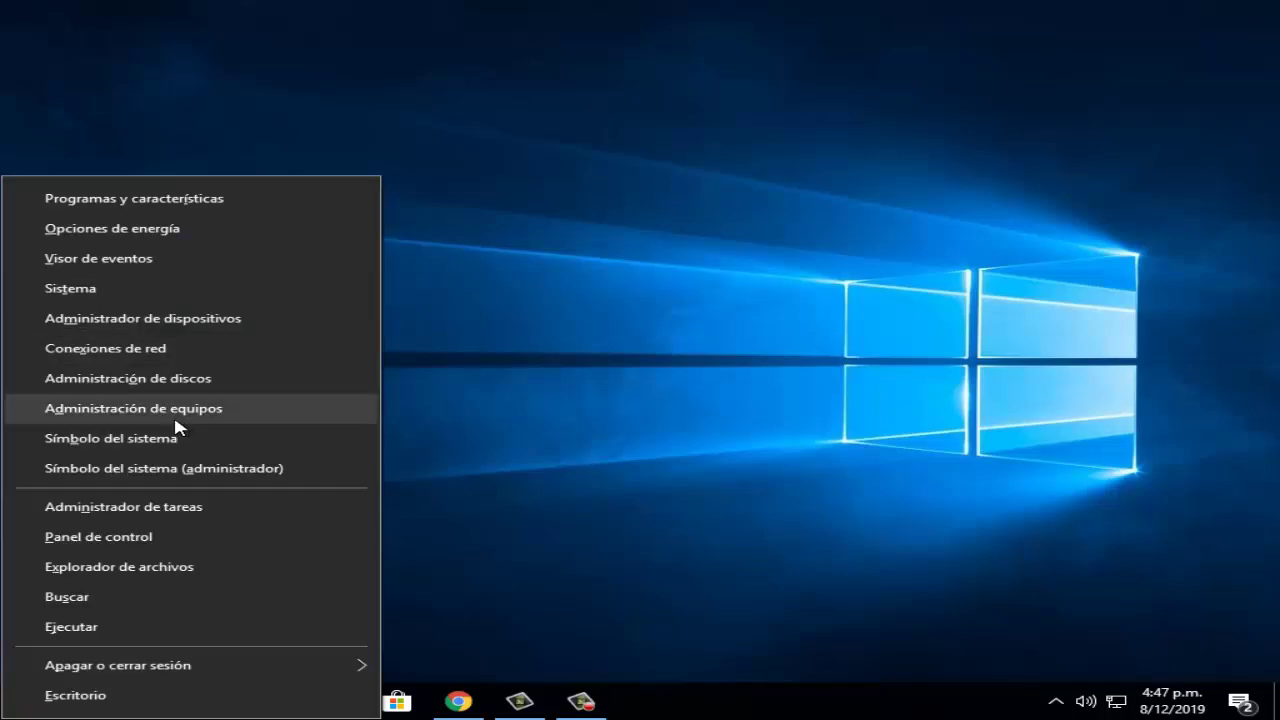
pyautogui.click(192, 326)
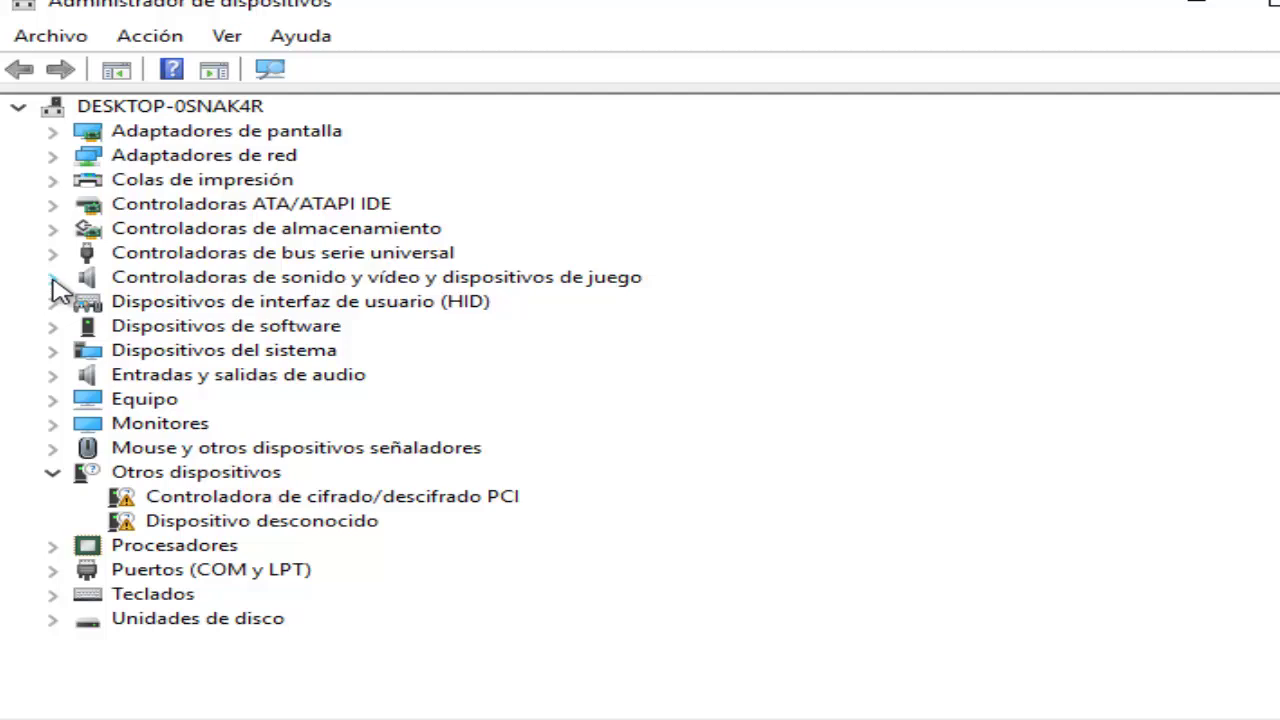
pyautogui.click(53, 279)
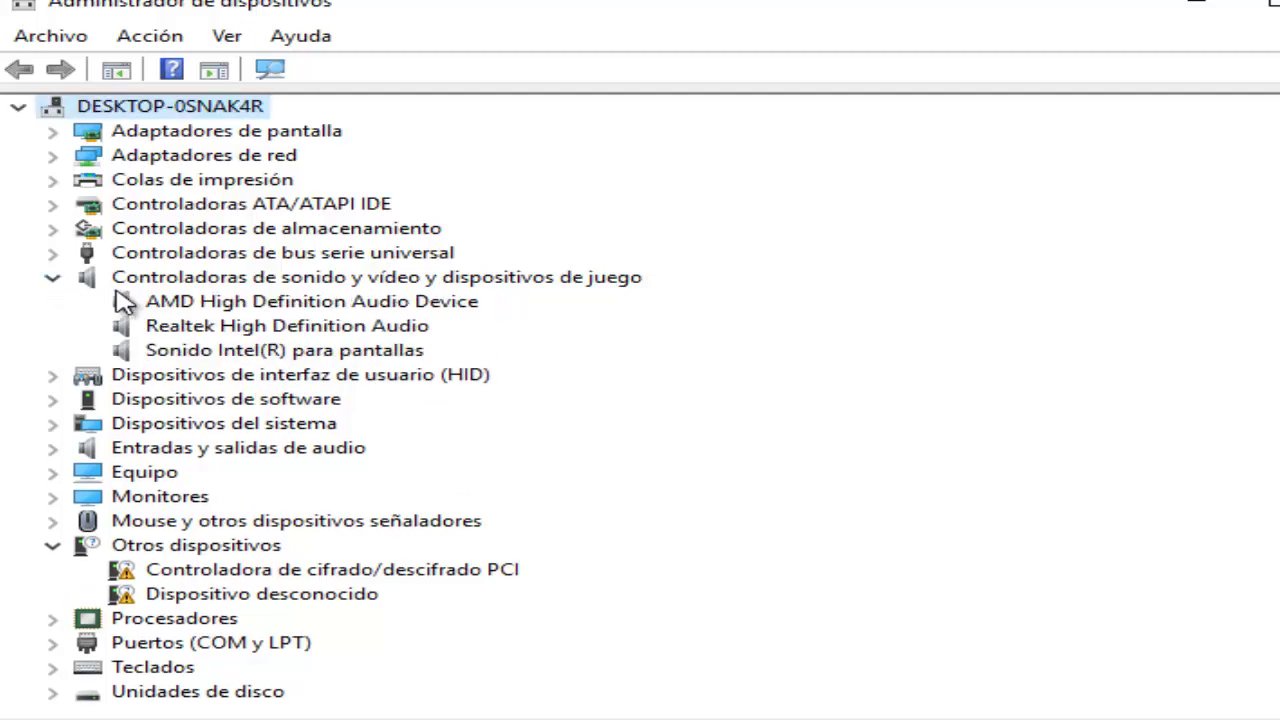
# Start a manual driver update for Realtek High Definition Audio, select the same-named driver from the compatible drivers on the computer, and cancel the update
pyautogui.click(266, 330)
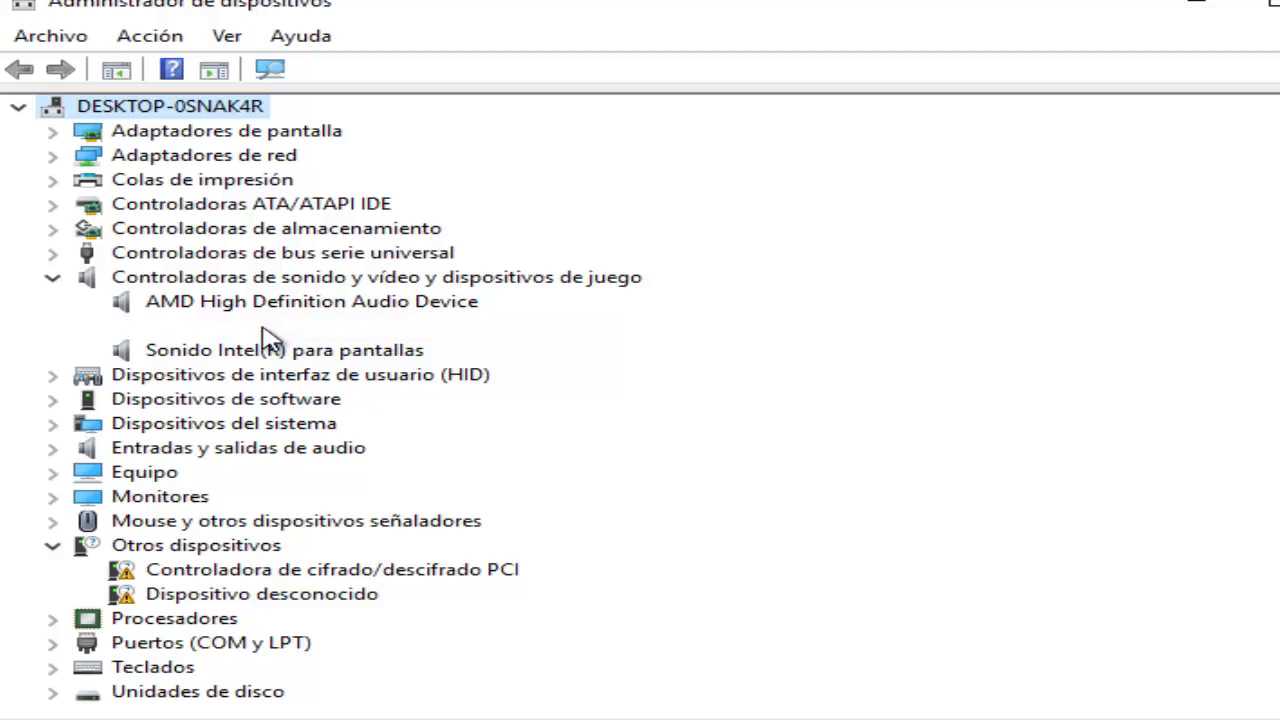
pyautogui.rightClick(266, 333)
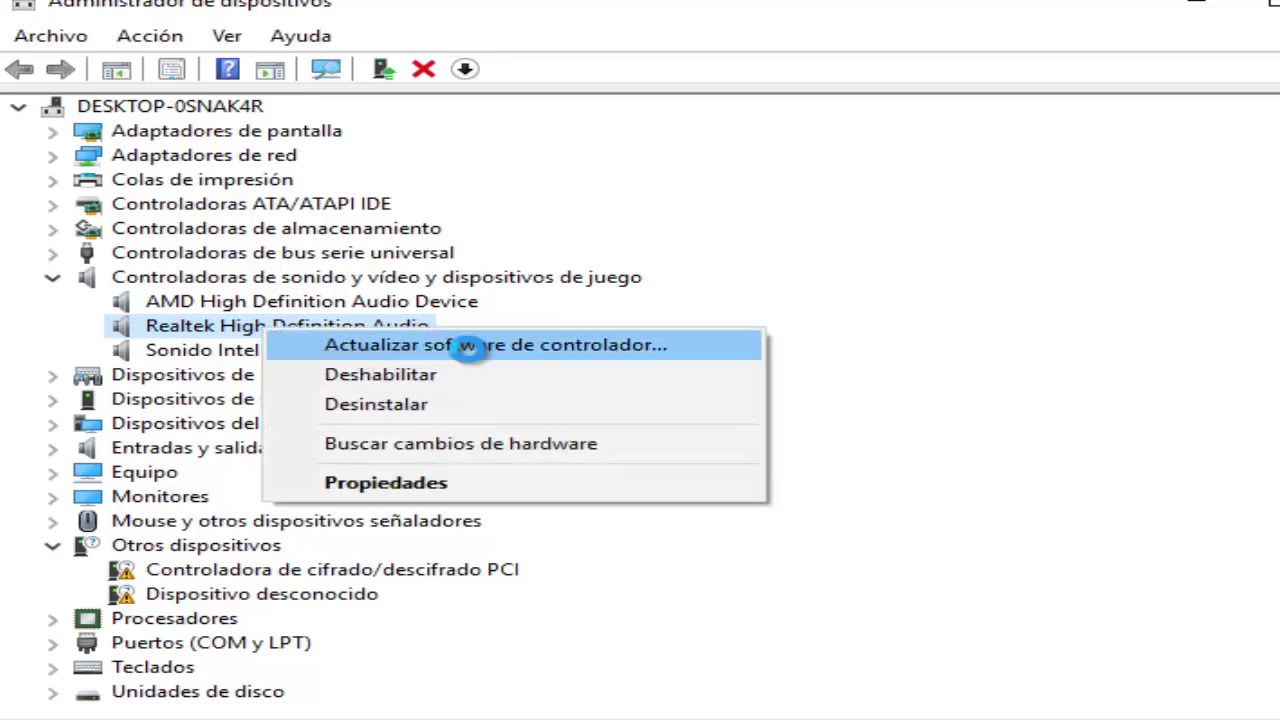
pyautogui.click(457, 346)
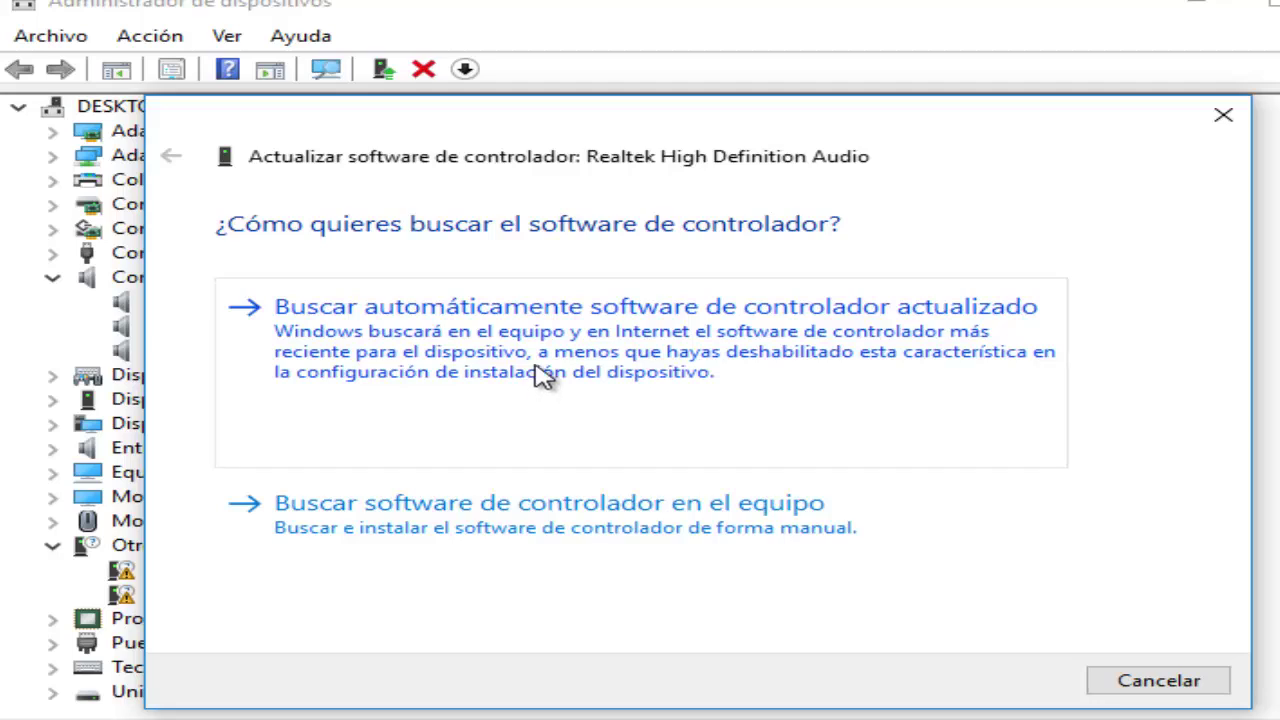
pyautogui.click(563, 547)
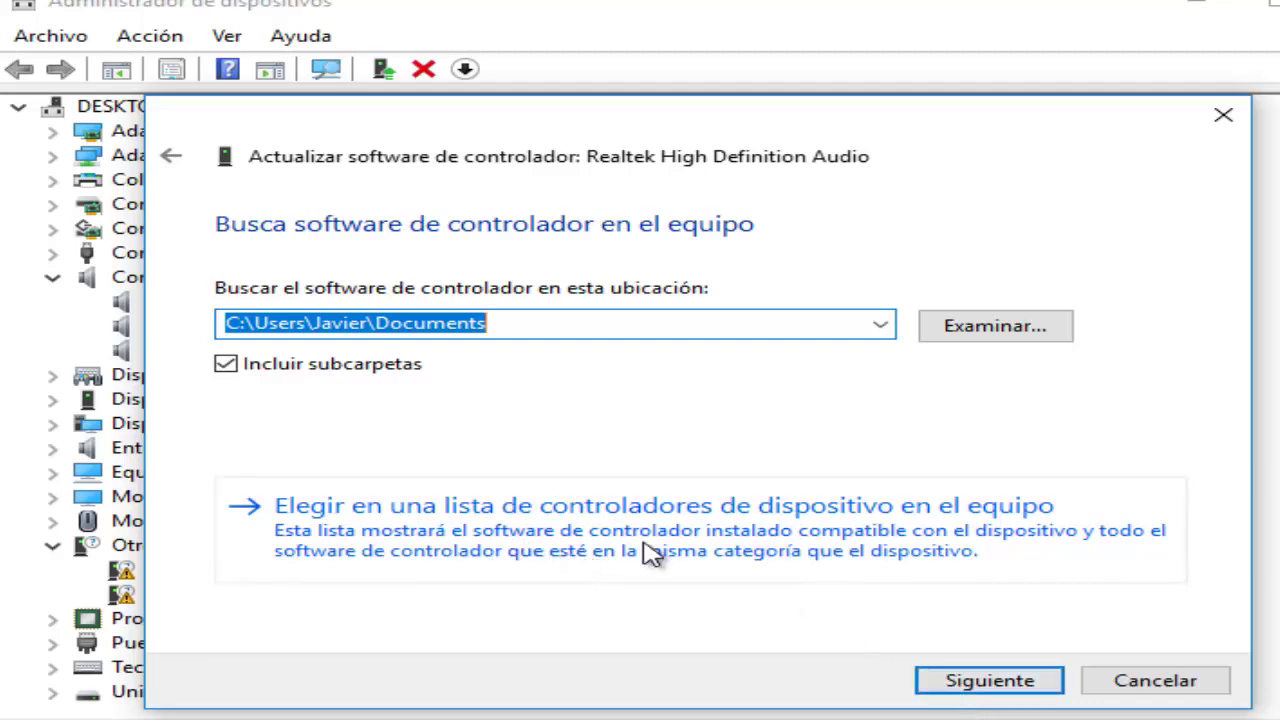
pyautogui.click(727, 545)
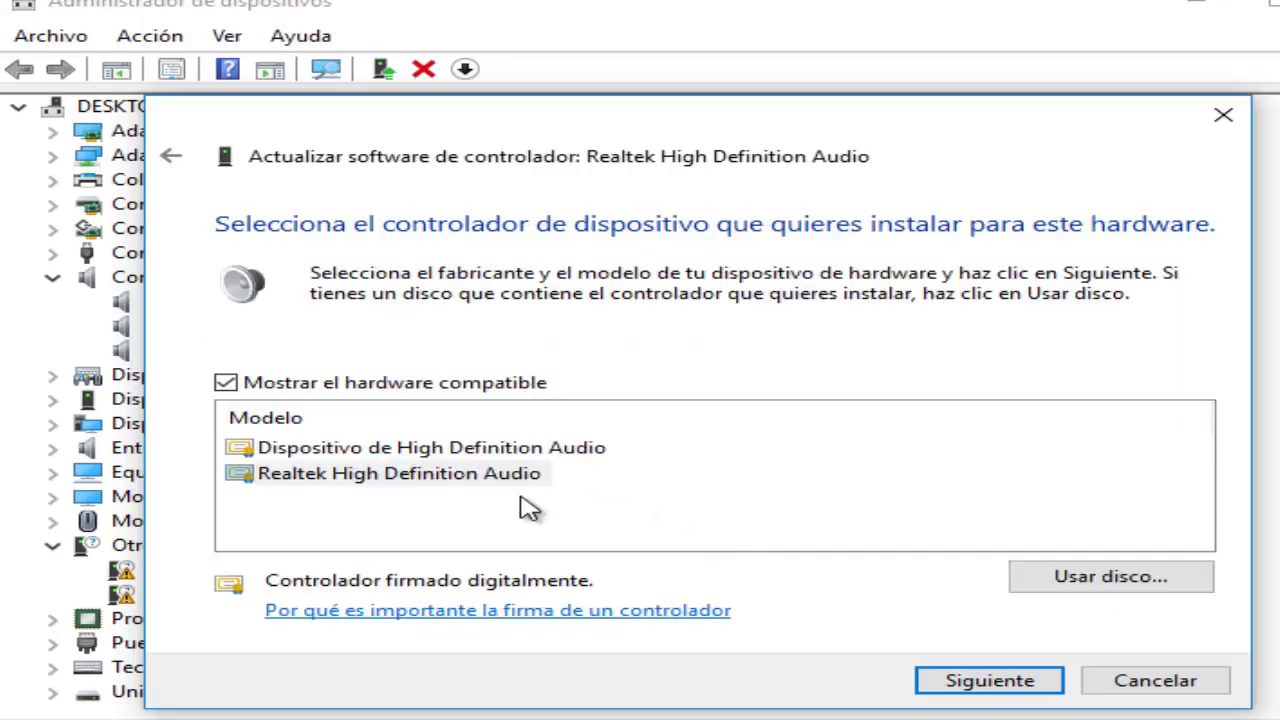
pyautogui.click(470, 523)
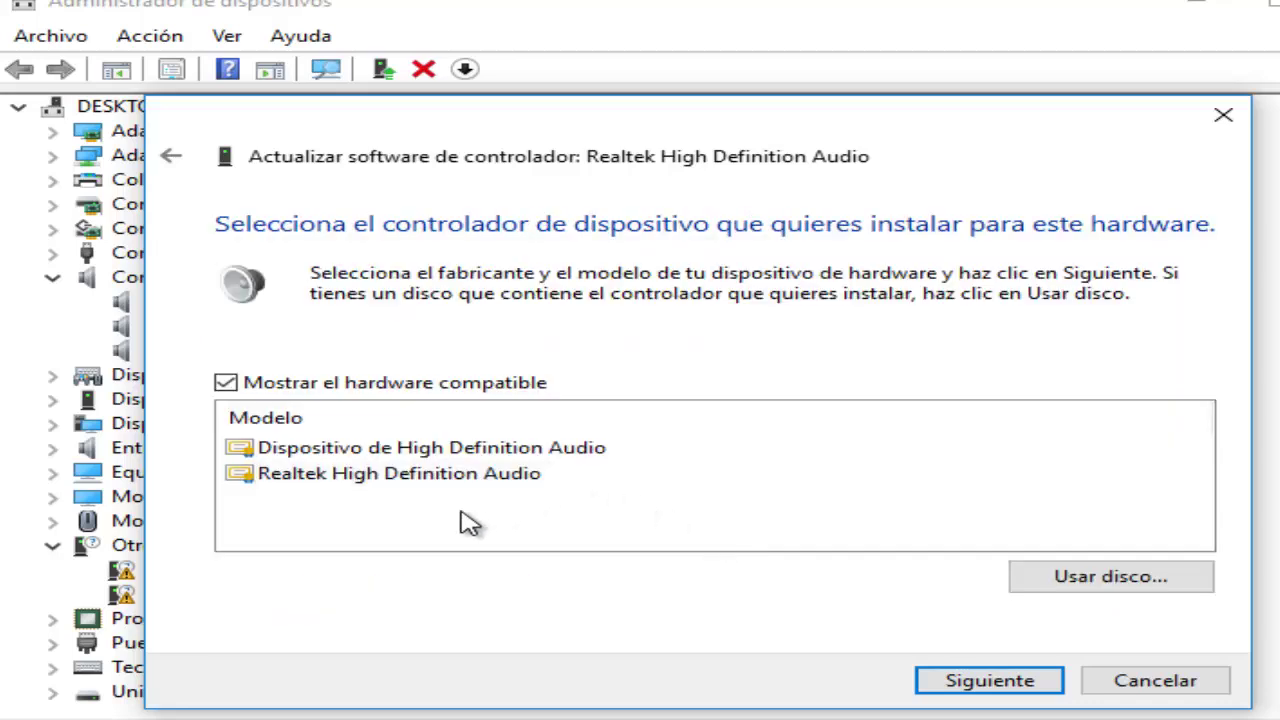
pyautogui.click(412, 476)
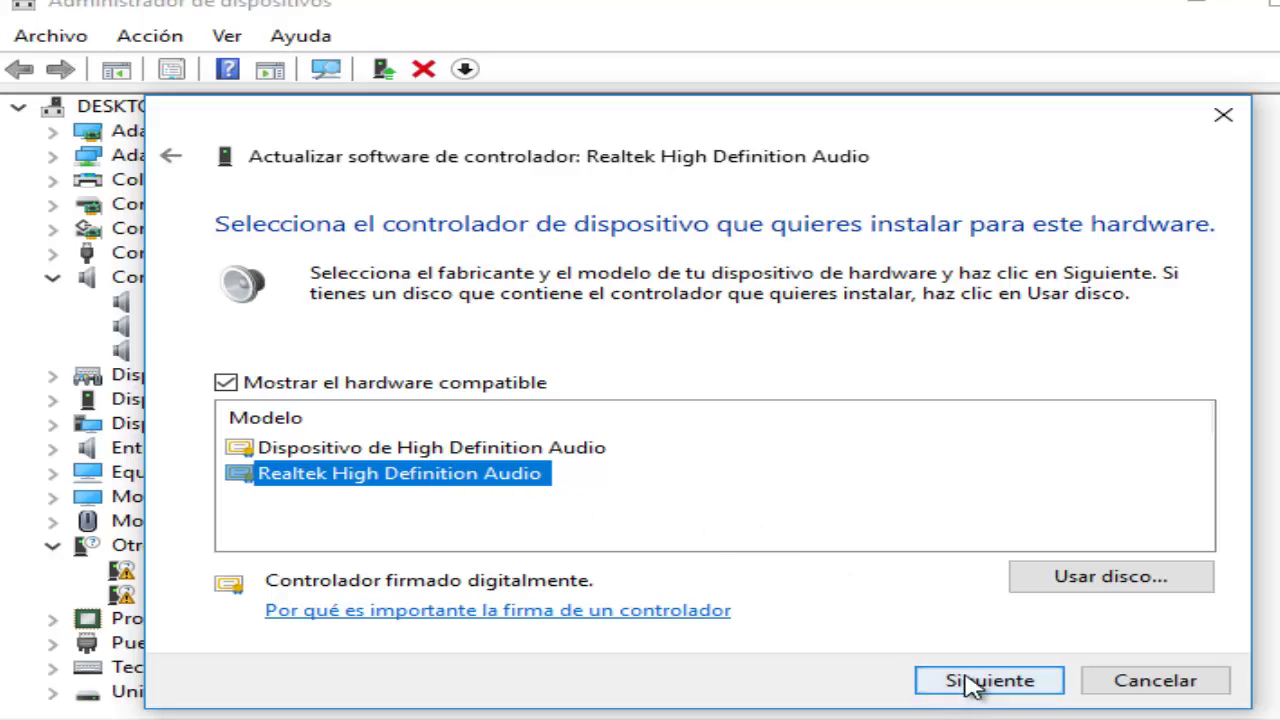
pyautogui.click(1155, 681)
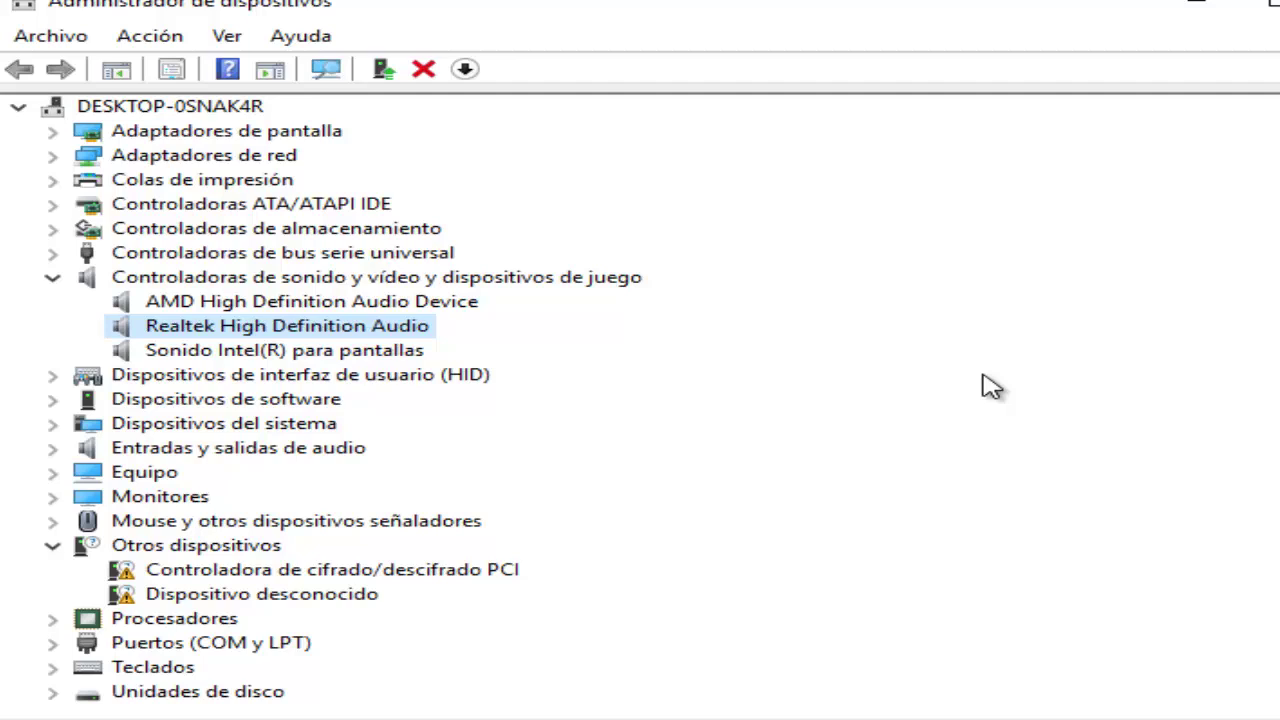
# Expand Entradas y salidas de audio and select the Altavoces (Realtek High Definition Audio) device
pyautogui.click(52, 455)
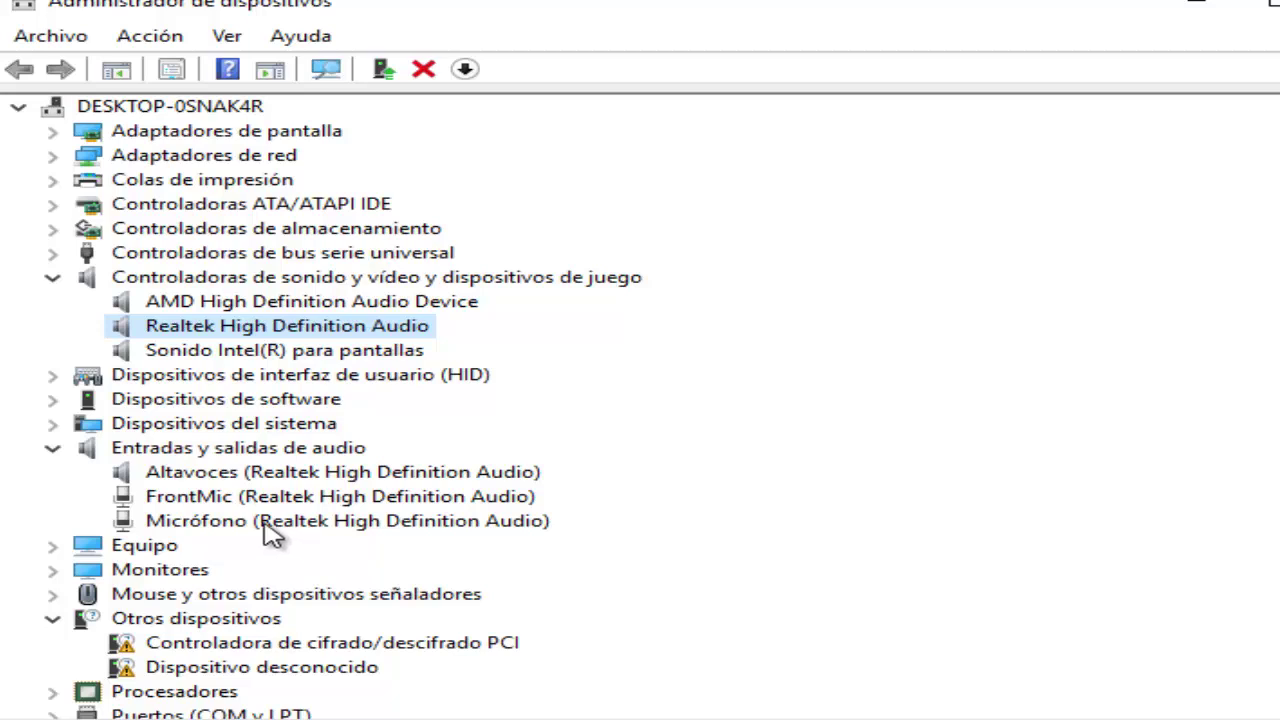
pyautogui.click(250, 482)
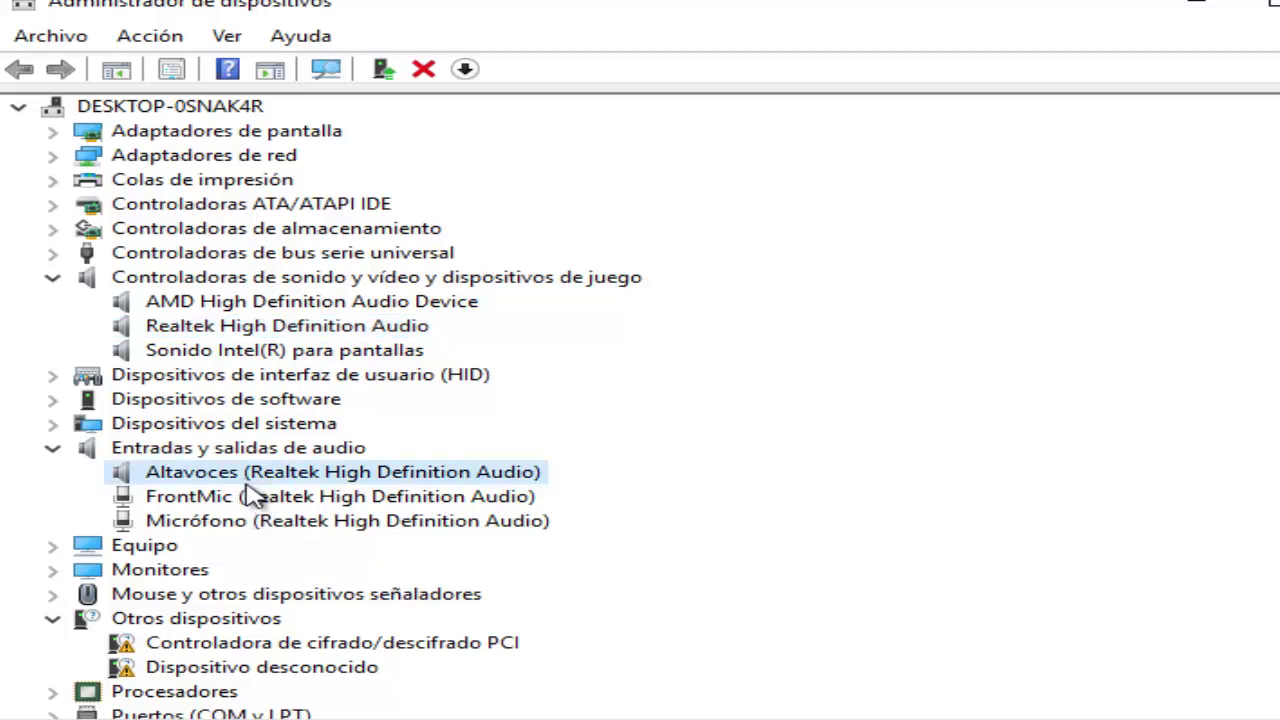
pyautogui.click(245, 494)
pyautogui.click(250, 482)
pyautogui.click(250, 486)
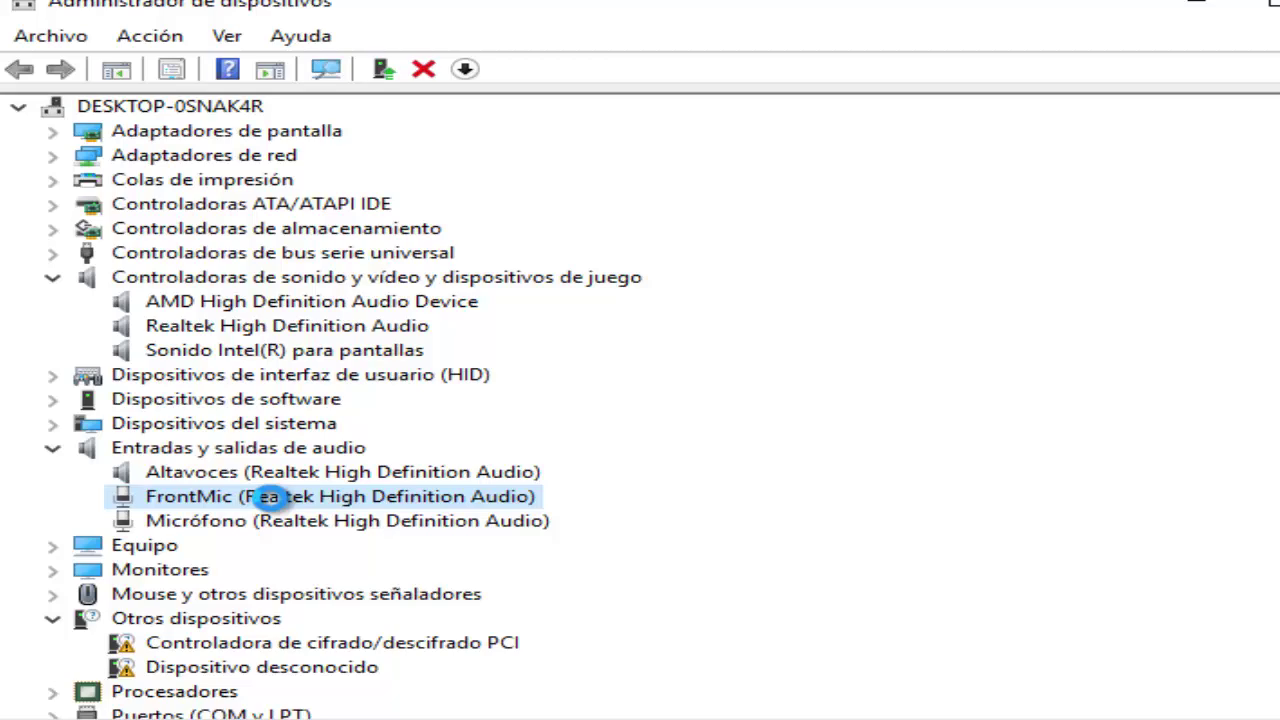
pyautogui.click(250, 482)
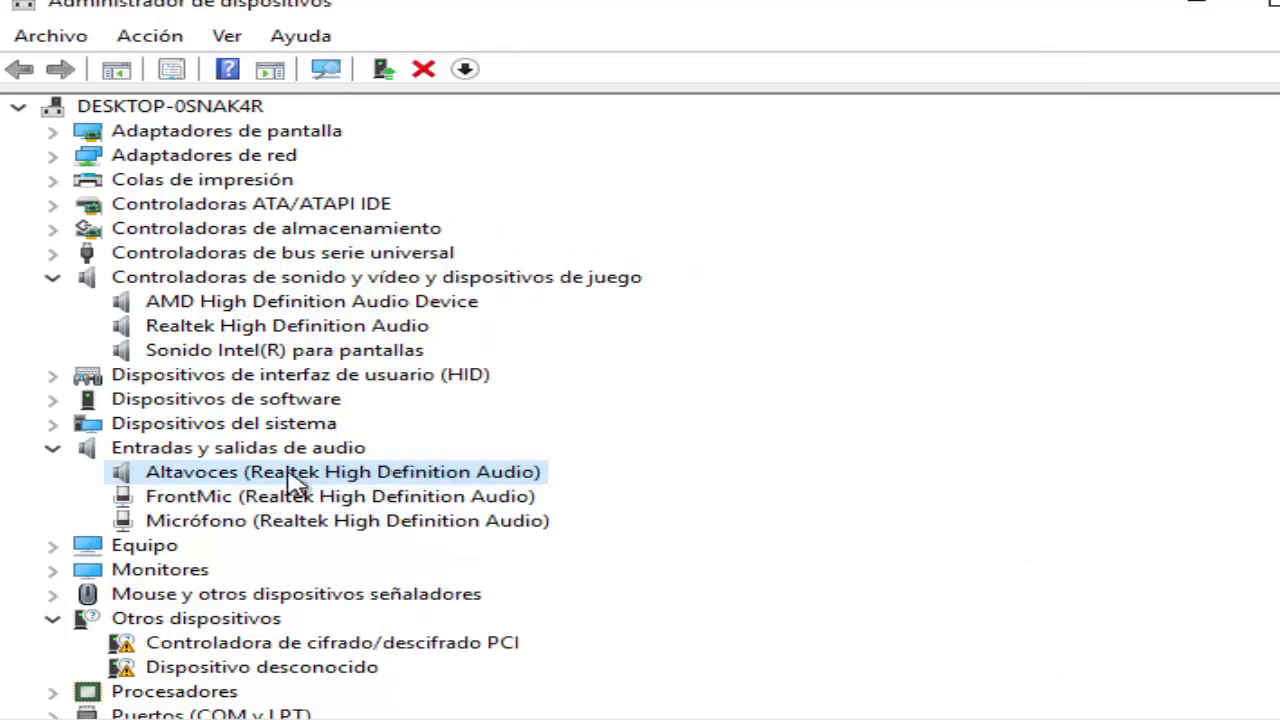
# Start a manual driver update for Altavoces, select Extremo de audio from the compatible drivers on the computer, and cancel the update
pyautogui.rightClick(290, 472)
pyautogui.click(417, 489)
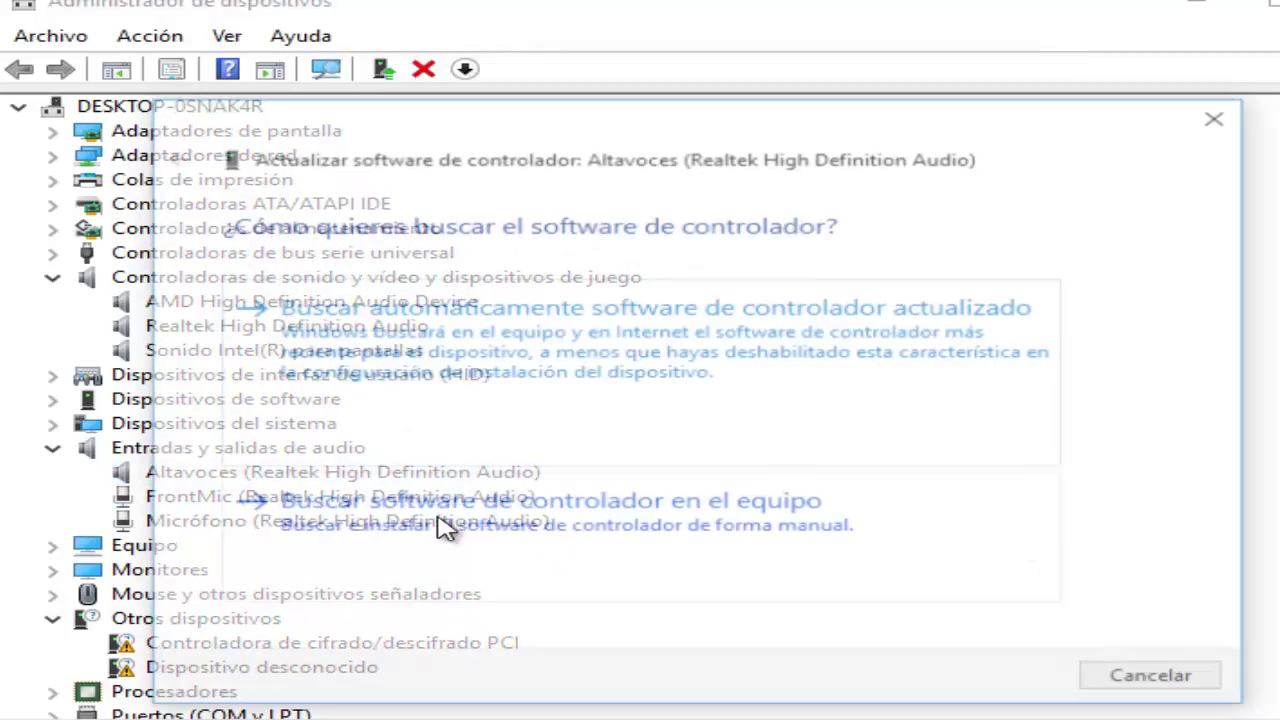
pyautogui.click(460, 545)
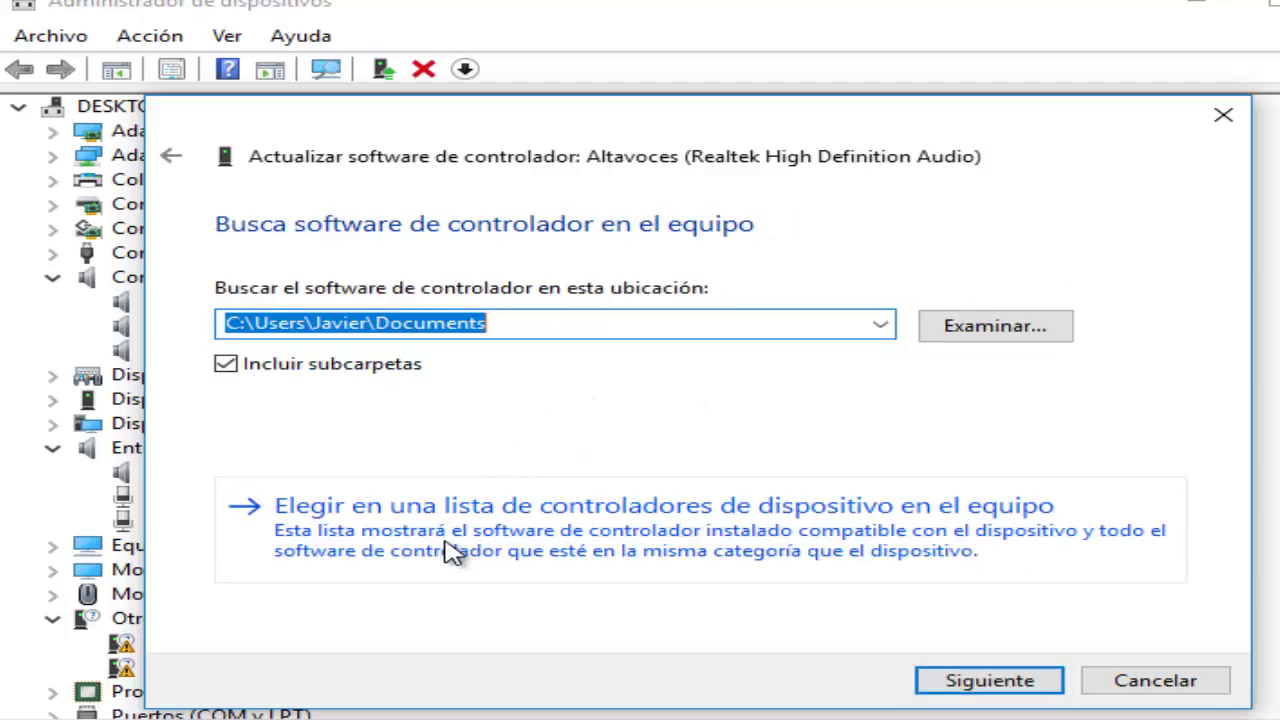
pyautogui.click(472, 542)
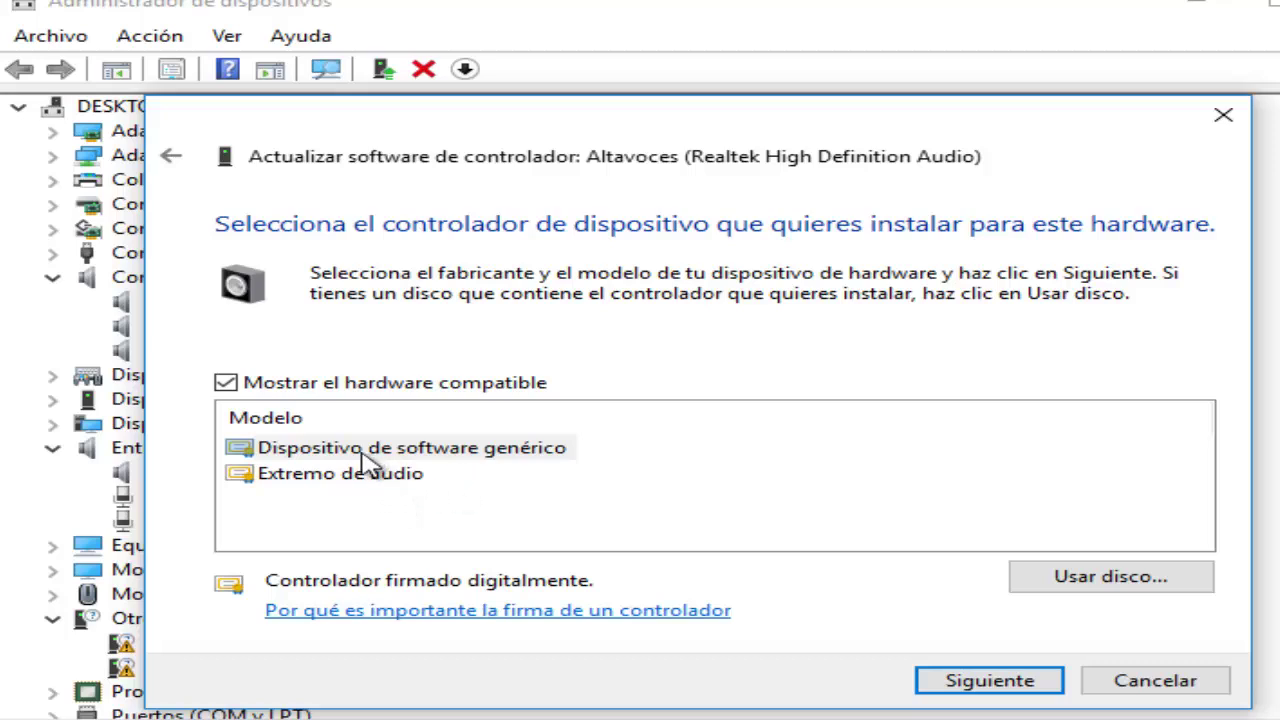
pyautogui.click(418, 476)
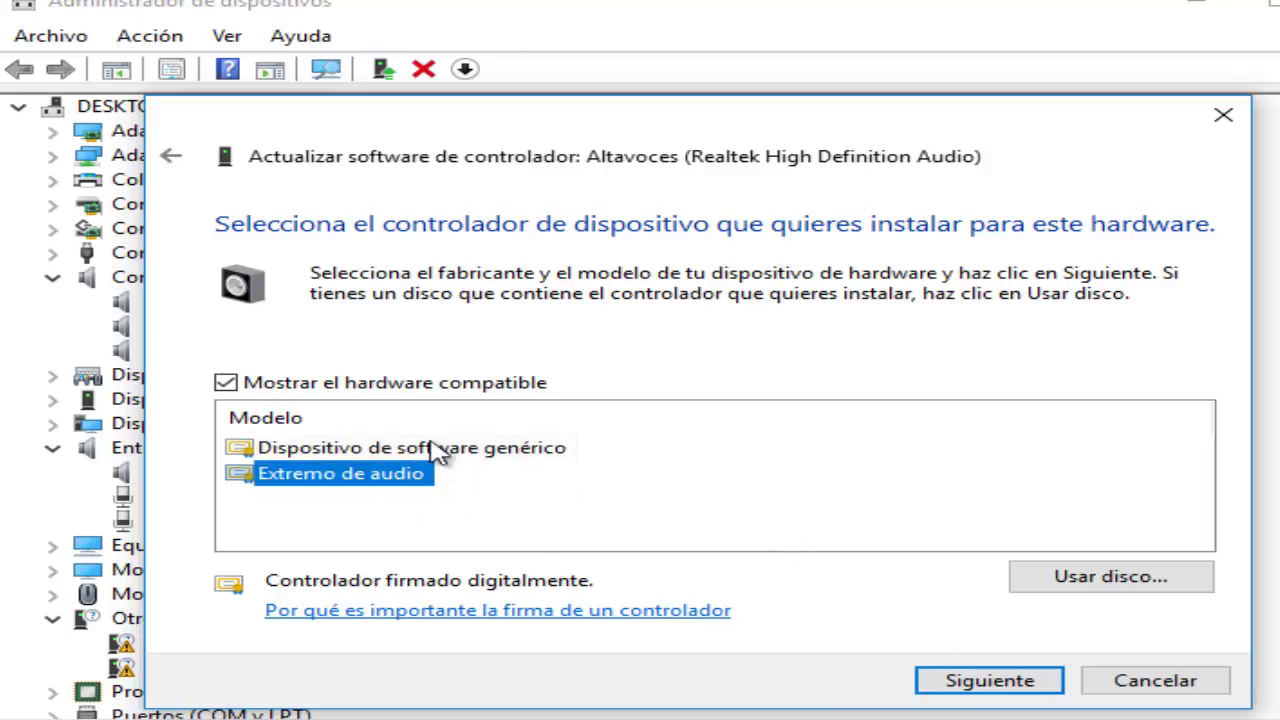
pyautogui.click(438, 450)
pyautogui.click(423, 476)
pyautogui.click(414, 450)
pyautogui.click(415, 476)
pyautogui.click(410, 450)
pyautogui.click(420, 476)
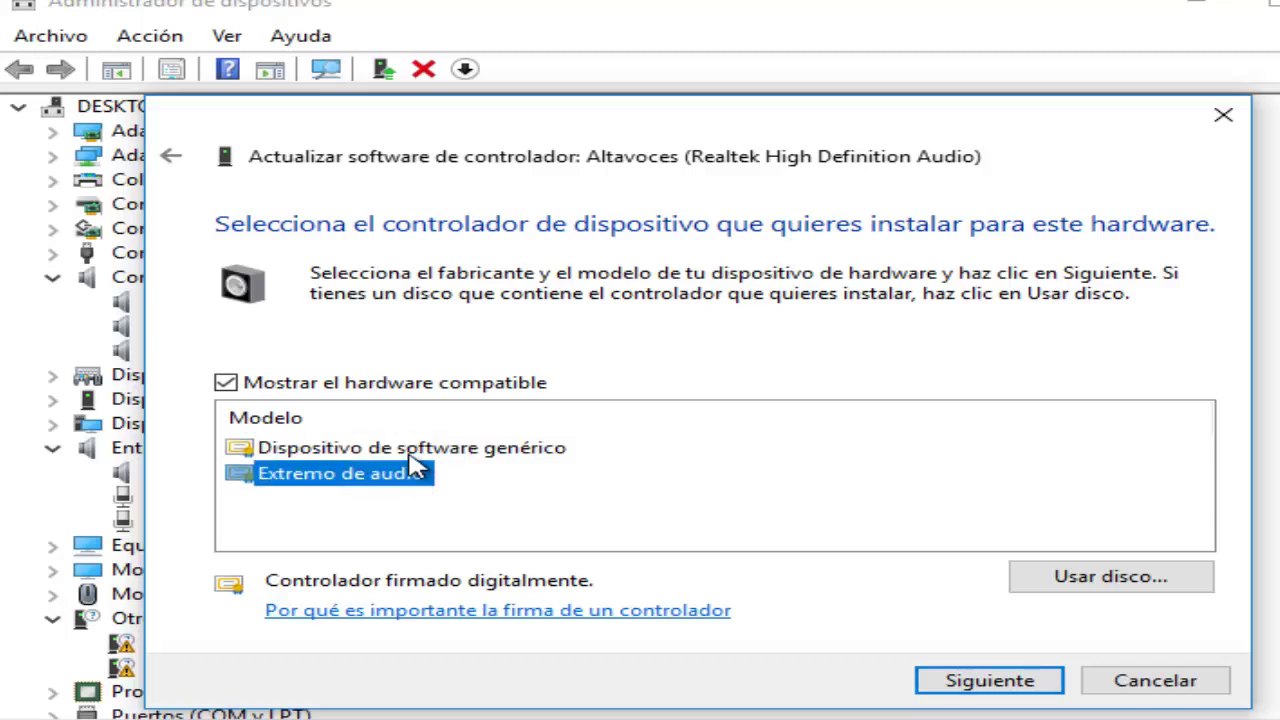
pyautogui.click(1170, 690)
pyautogui.click(258, 498)
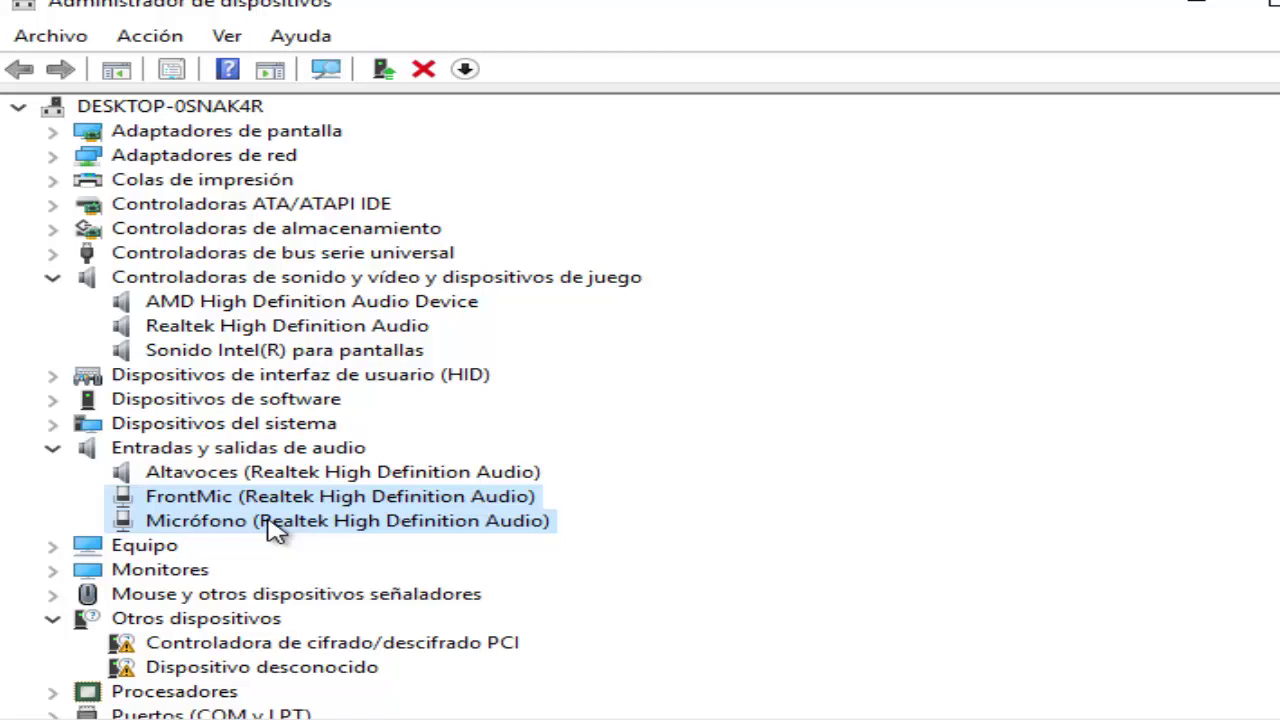
pyautogui.click(268, 522)
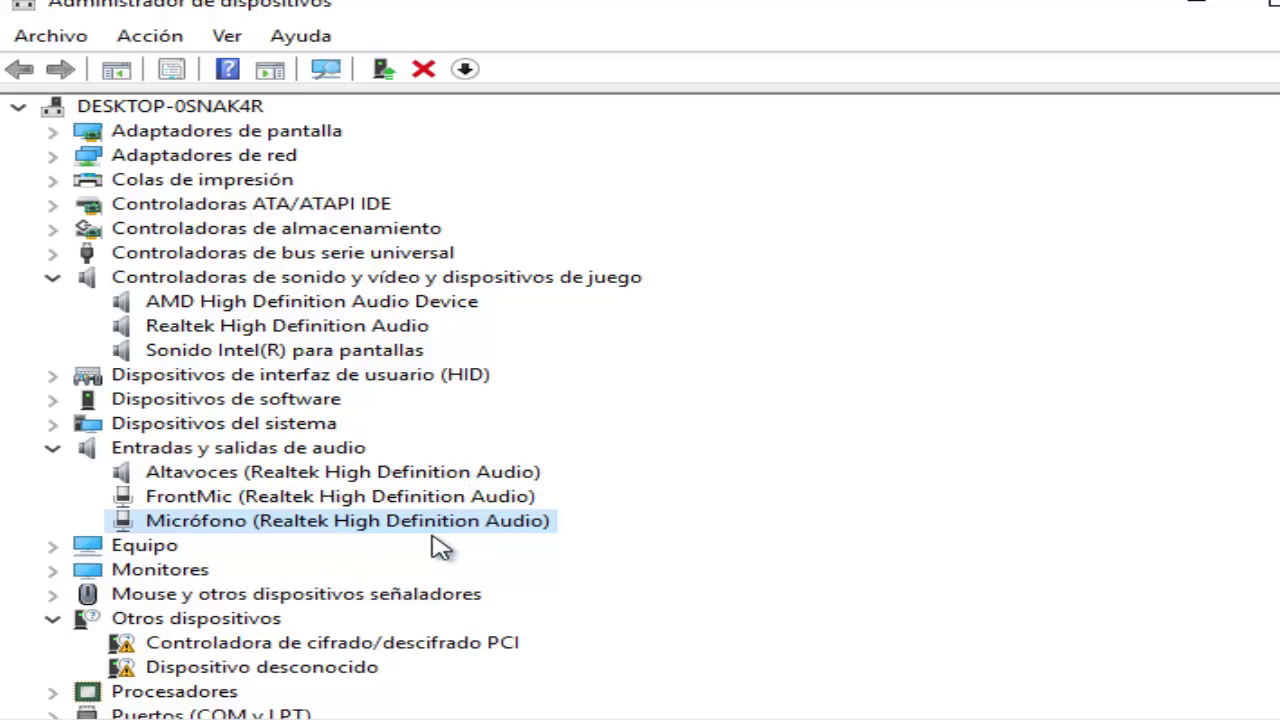
# Run an automatic search for updated driver software for the Realtek High Definition Audio controller and close the wizard
pyautogui.scroll(-1, 1040, 460)
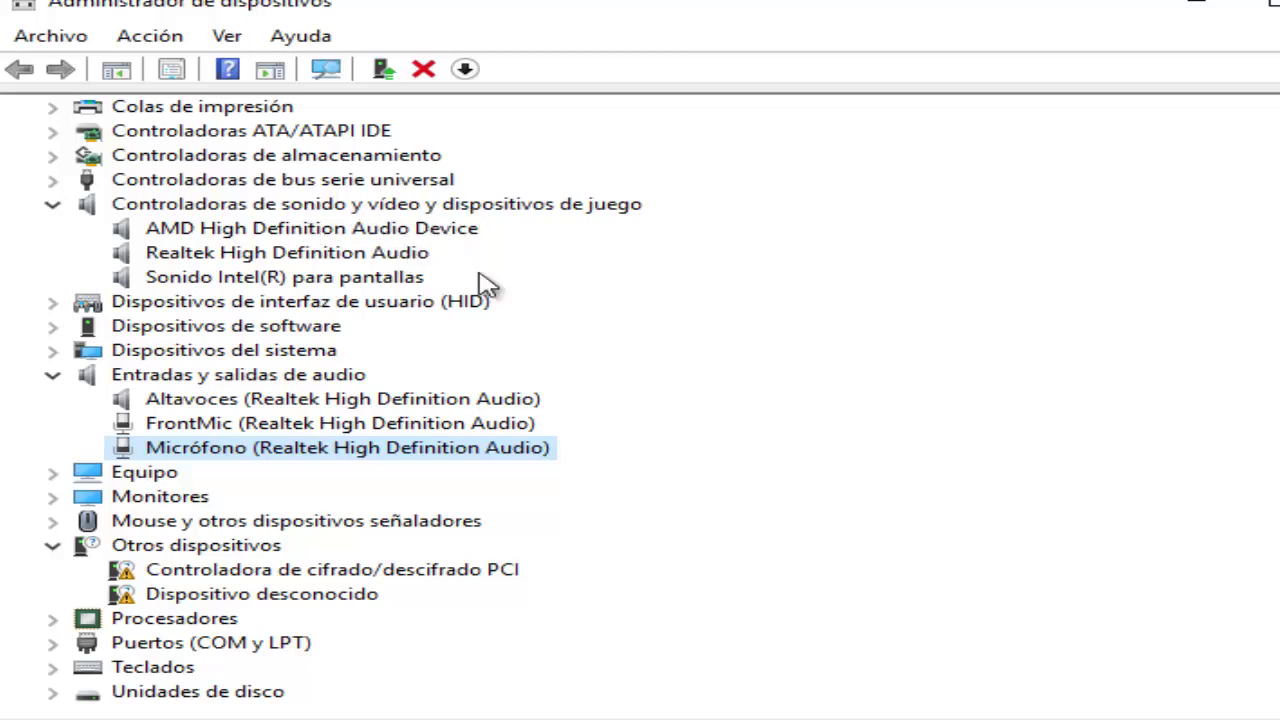
pyautogui.click(240, 262)
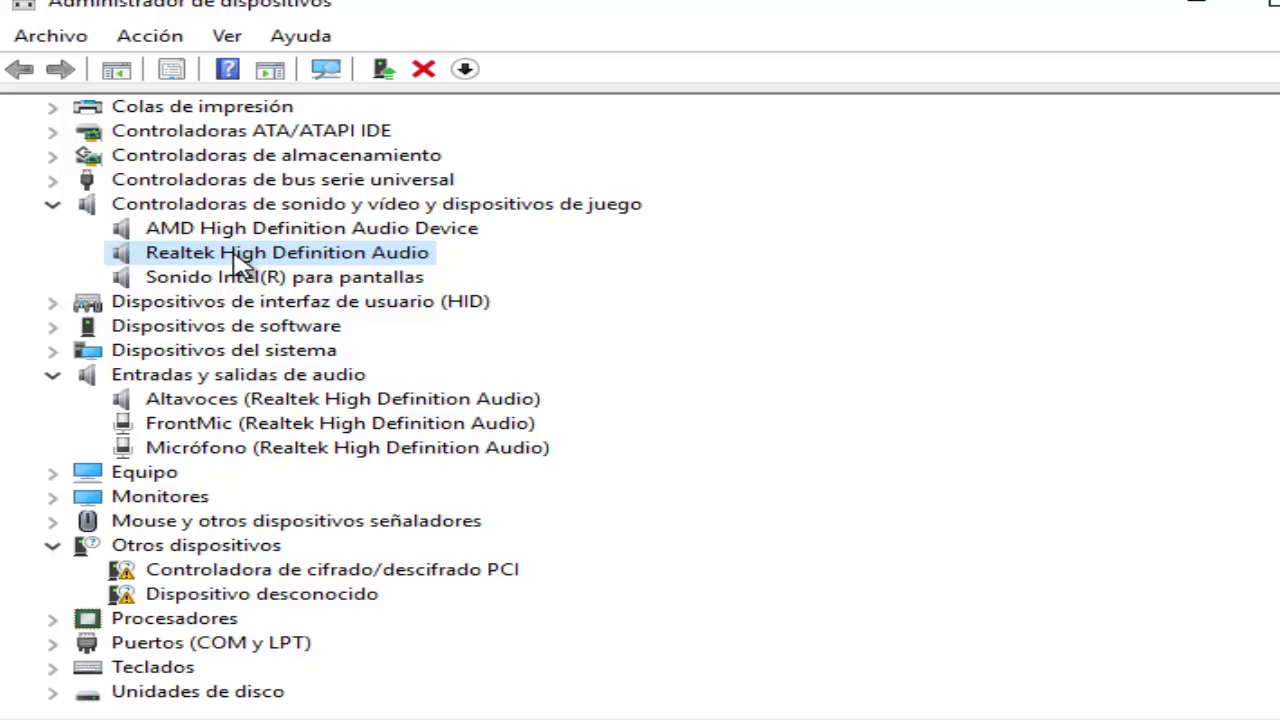
pyautogui.rightClick(238, 262)
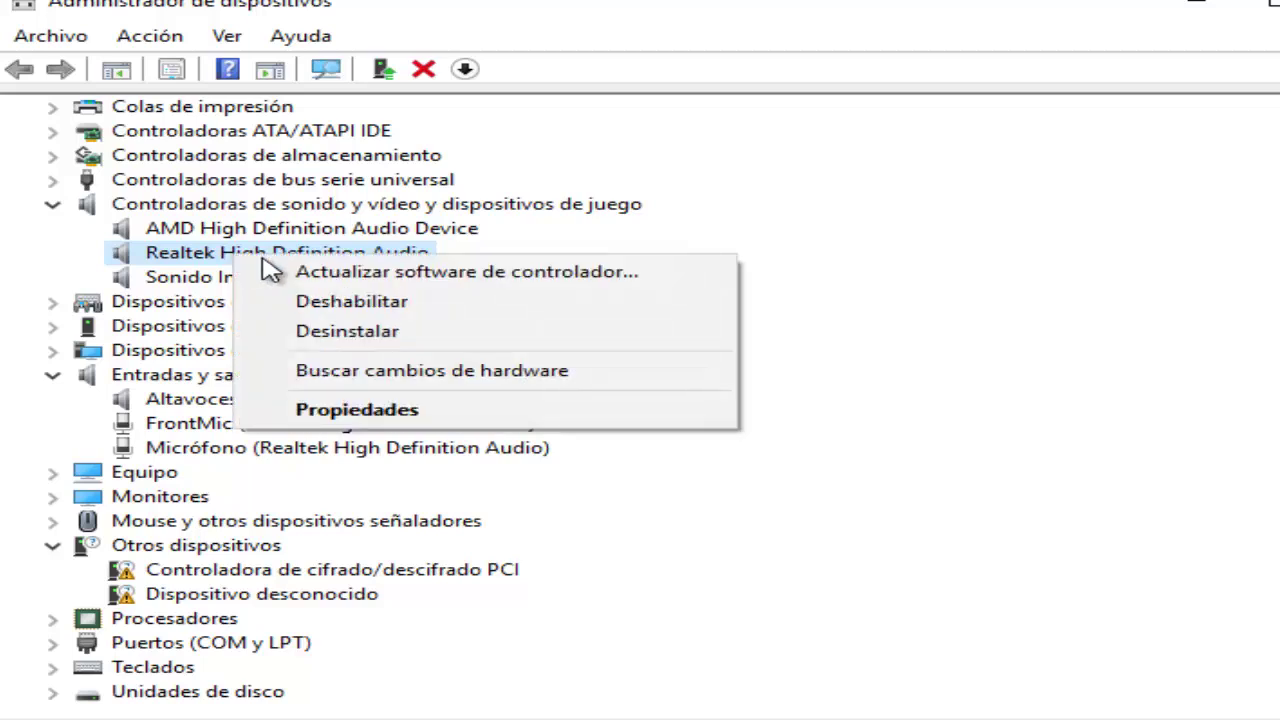
pyautogui.click(290, 271)
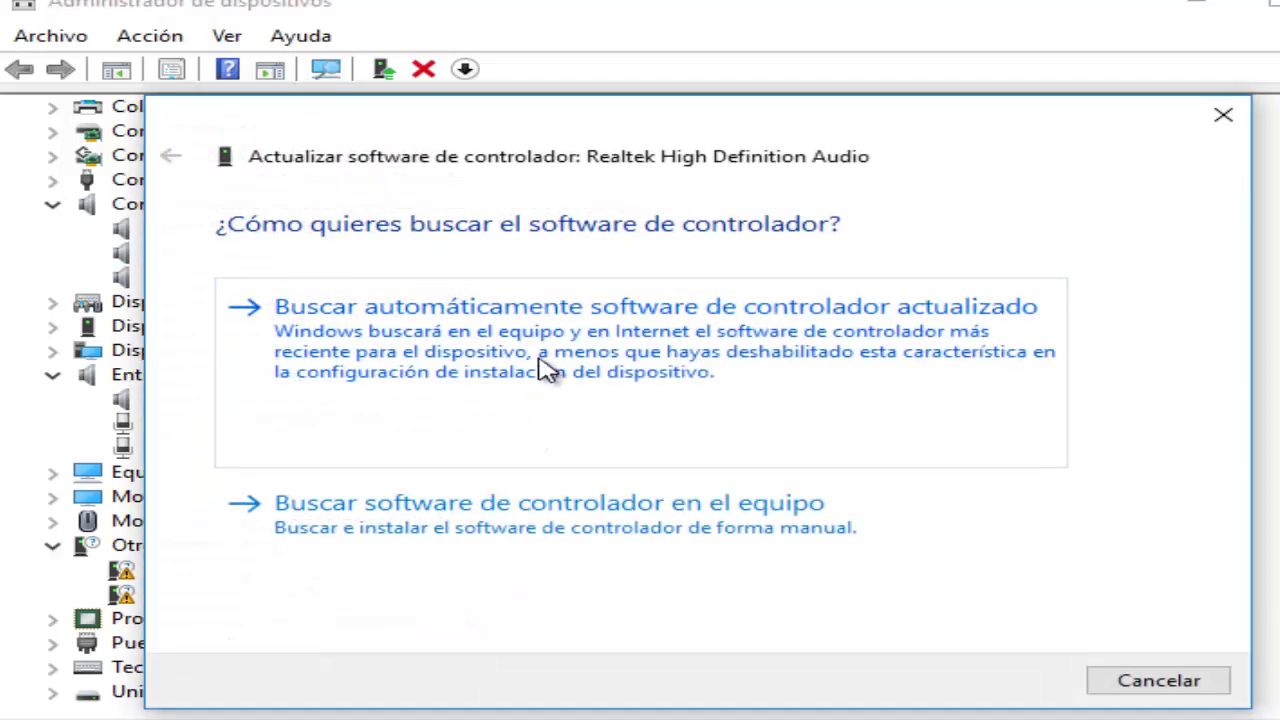
pyautogui.click(548, 370)
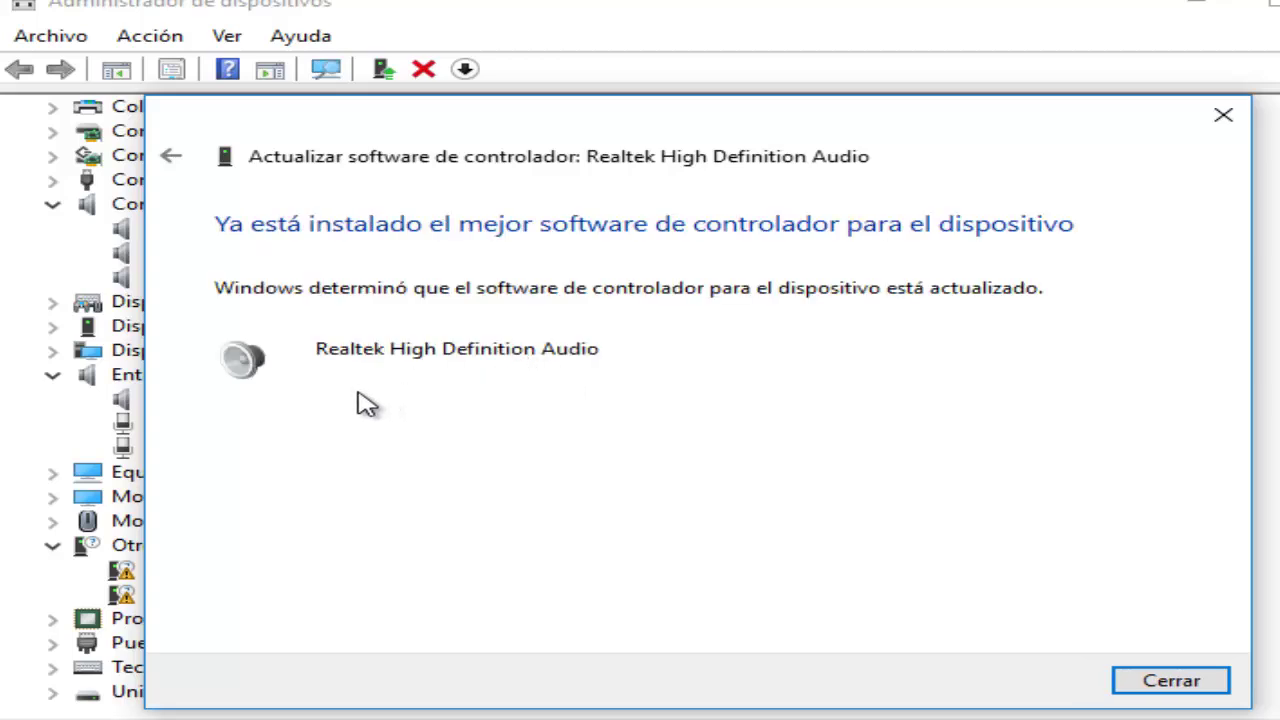
pyautogui.click(1160, 690)
pyautogui.click(290, 280)
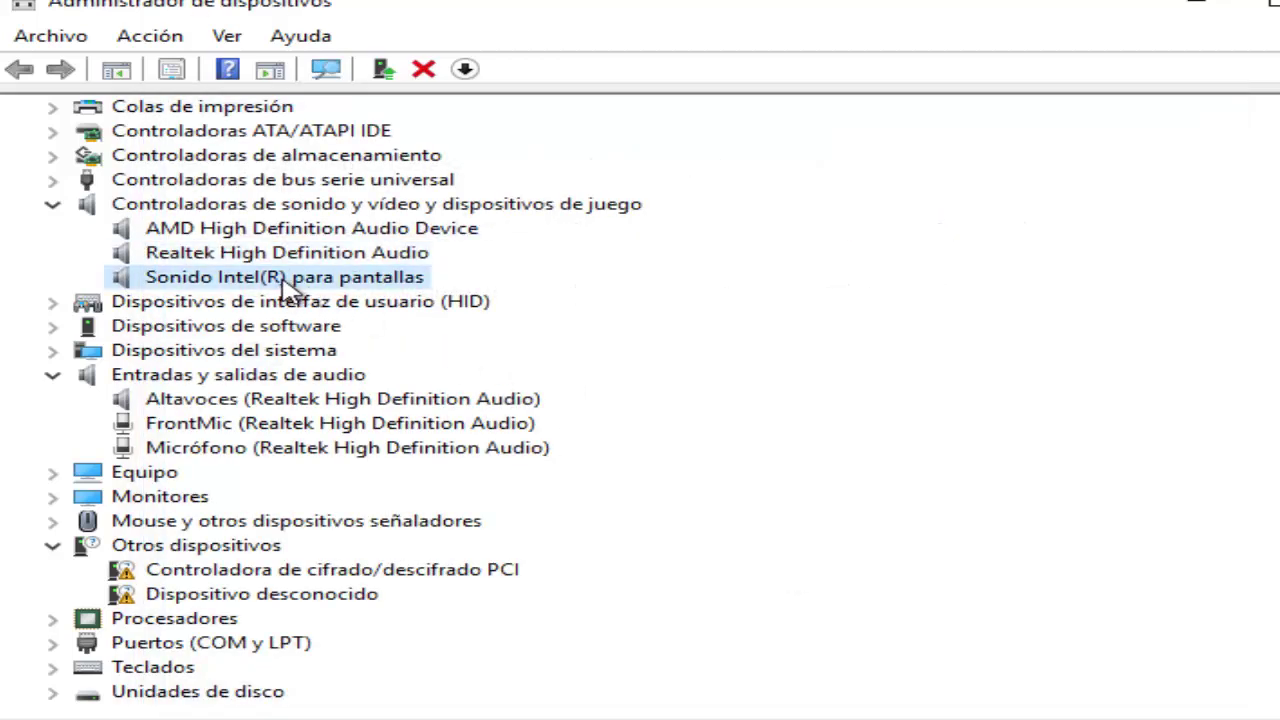
pyautogui.click(282, 235)
pyautogui.click(295, 277)
pyautogui.click(312, 230)
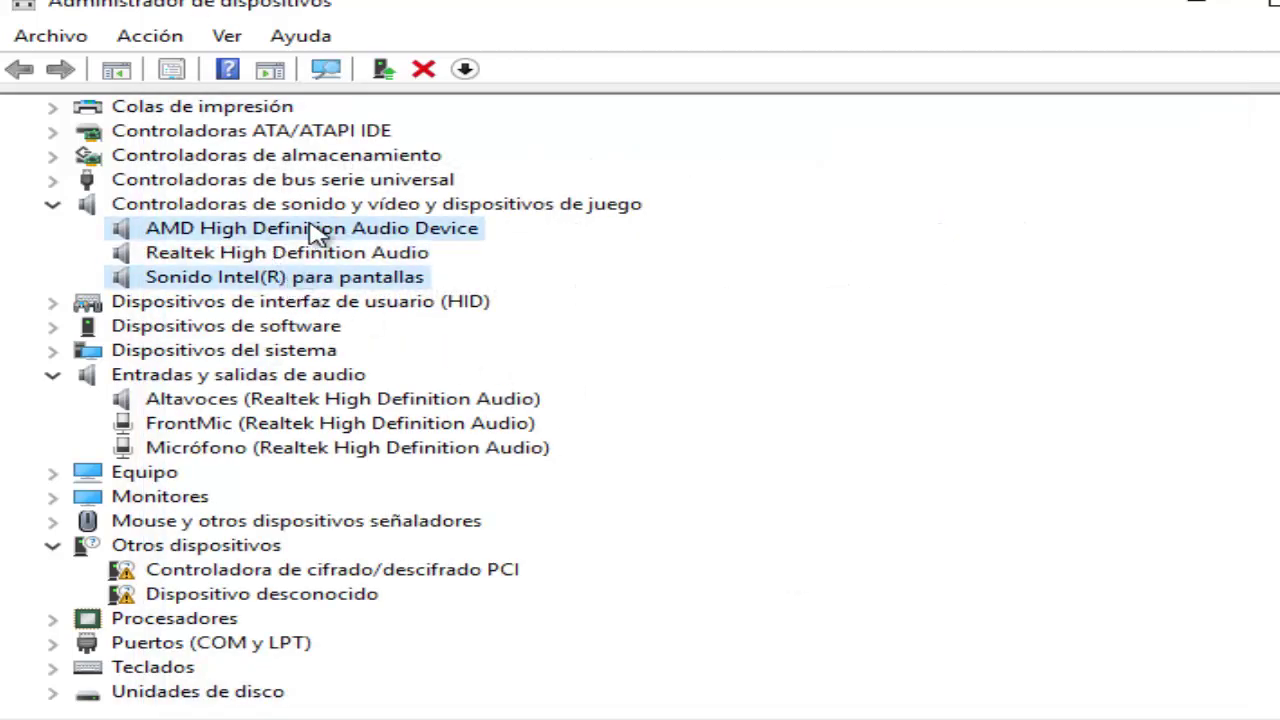
pyautogui.click(343, 282)
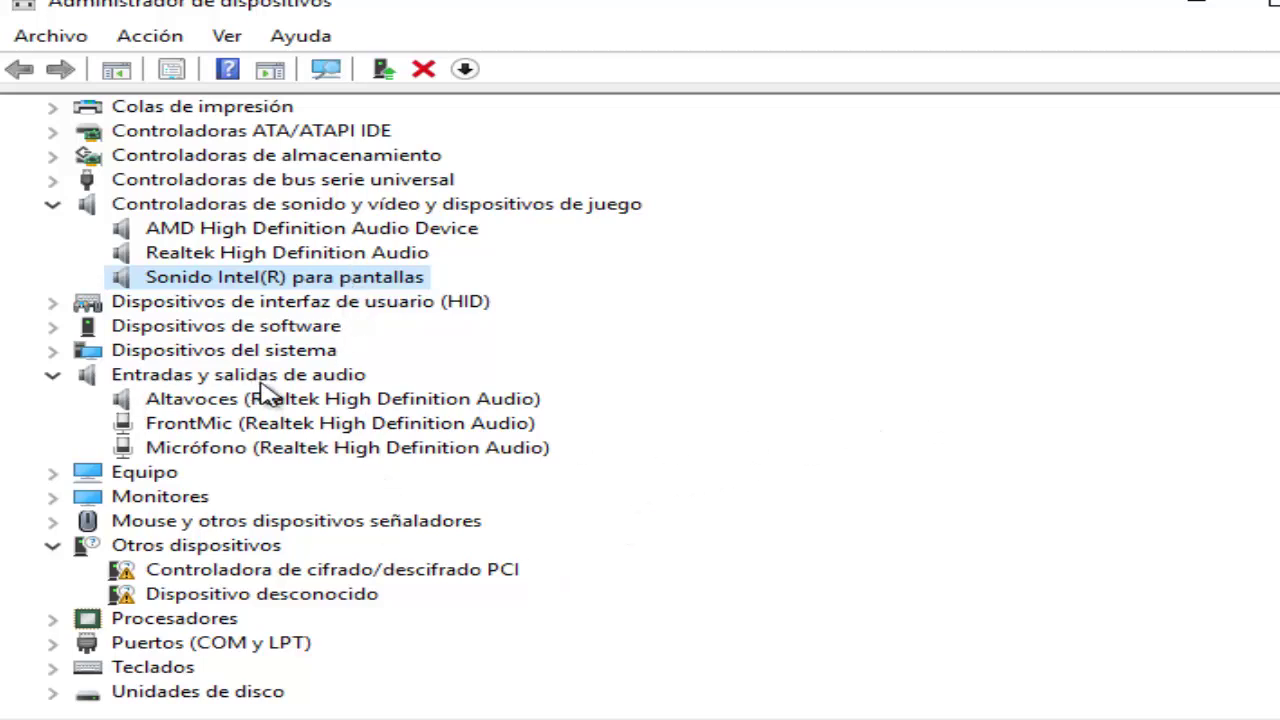
# Run an automatic search for updated driver software for Altavoces (Realtek High Definition Audio) and close the wizard
pyautogui.click(294, 405)
pyautogui.click(296, 430)
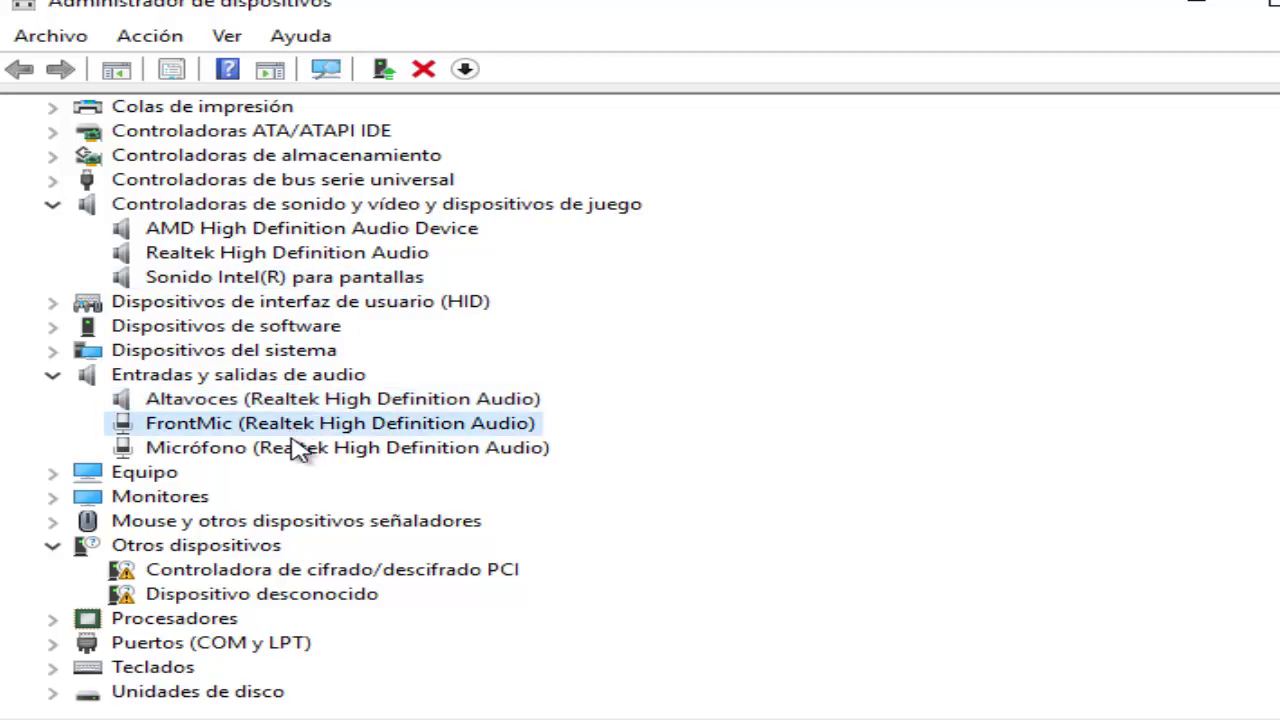
pyautogui.rightClick(297, 405)
pyautogui.click(362, 421)
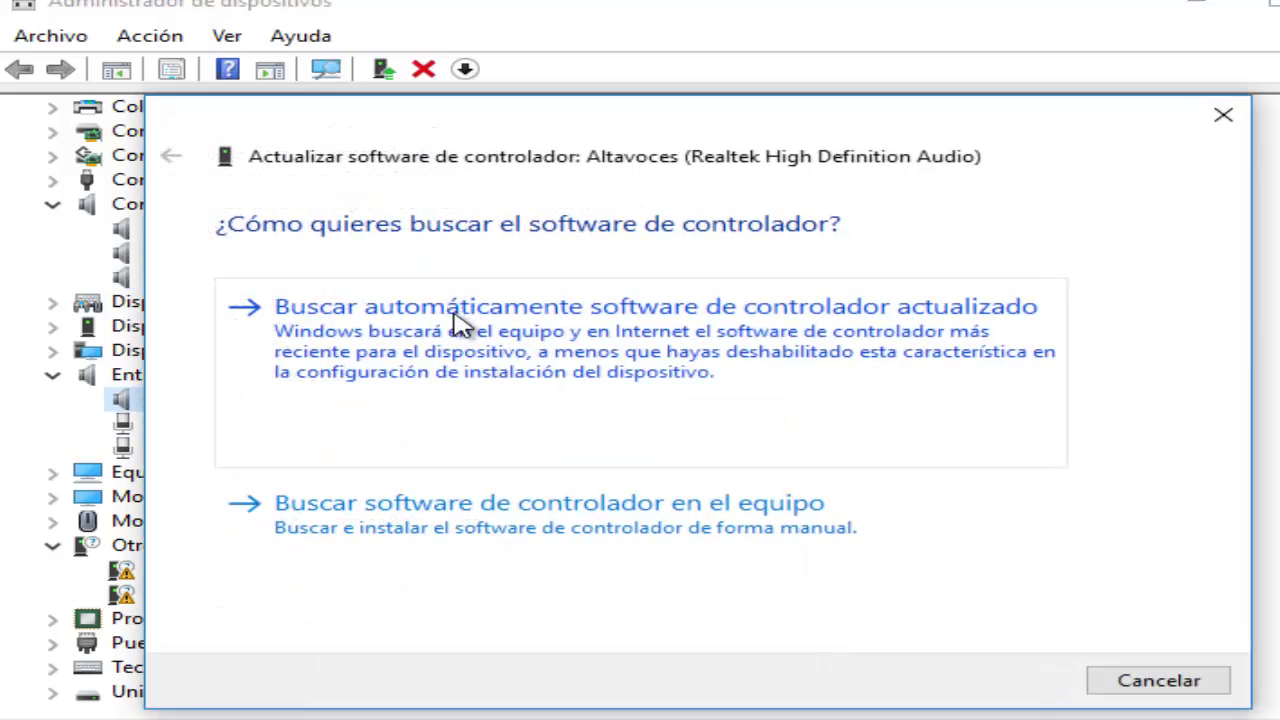
pyautogui.click(445, 330)
pyautogui.click(1190, 684)
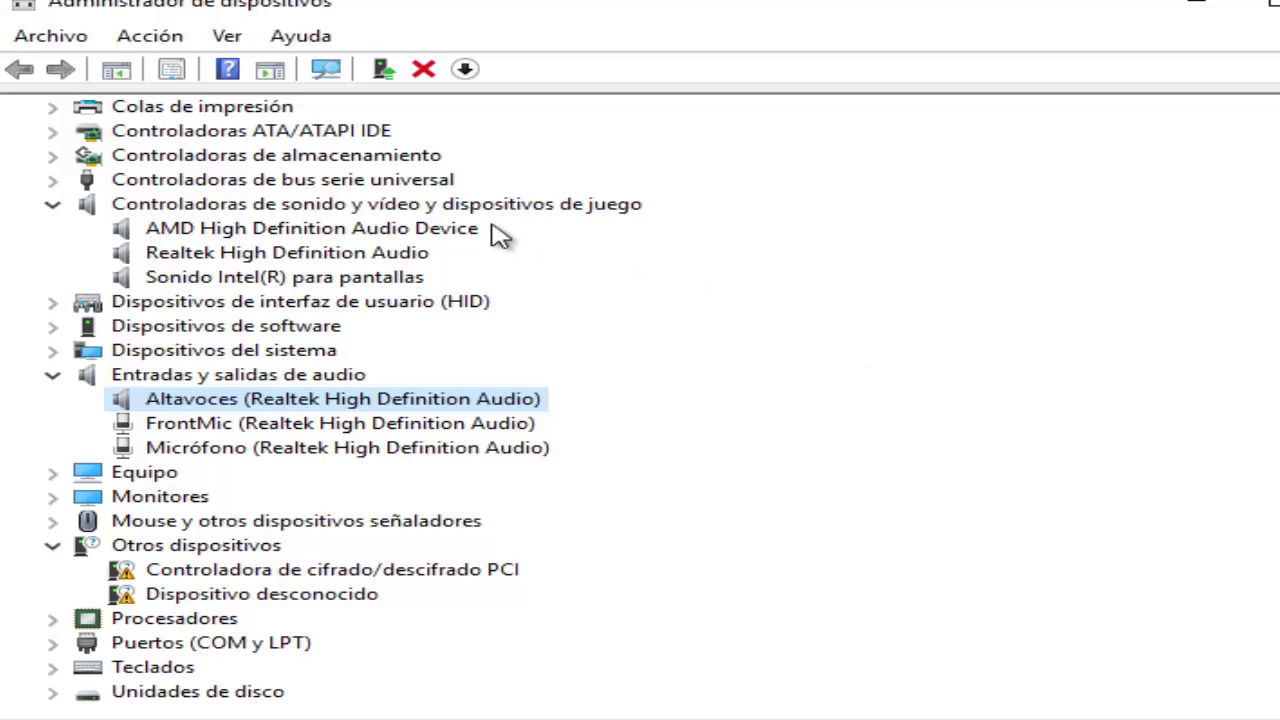
# View the actions available for Realtek High Definition Audio, including Desinstalar, and dismiss them without choosing one
pyautogui.click(237, 208)
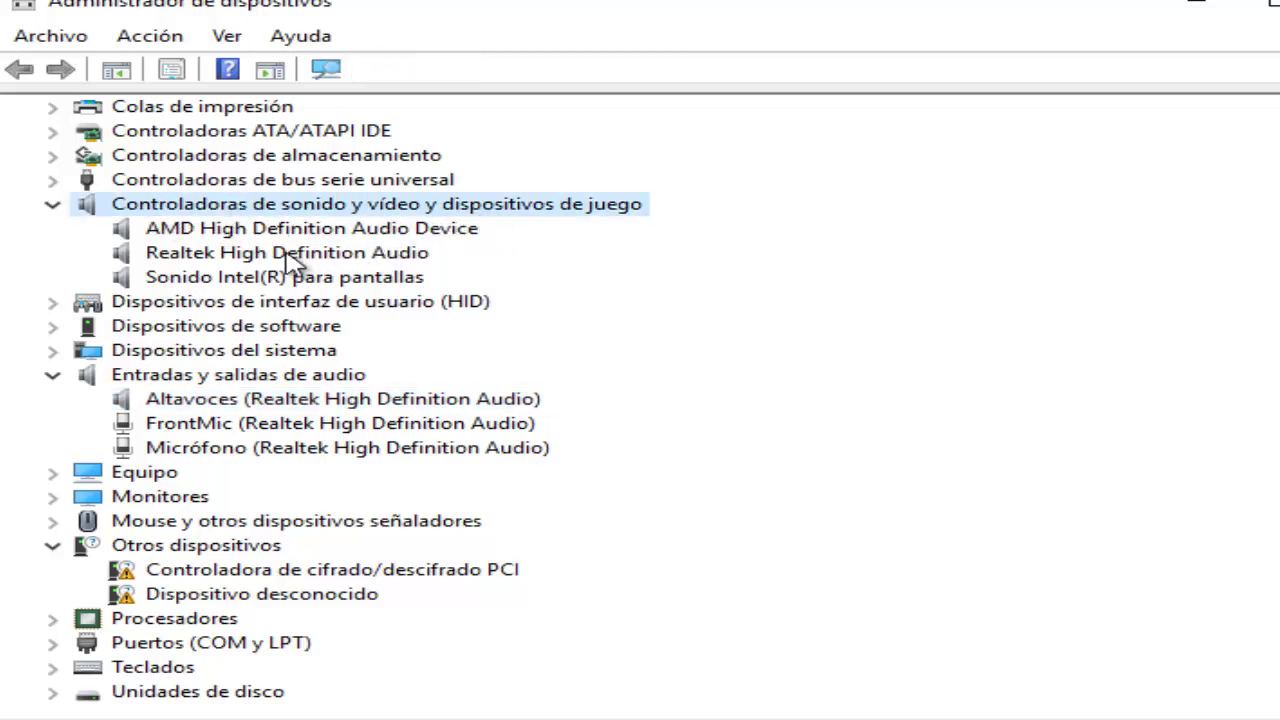
pyautogui.rightClick(226, 254)
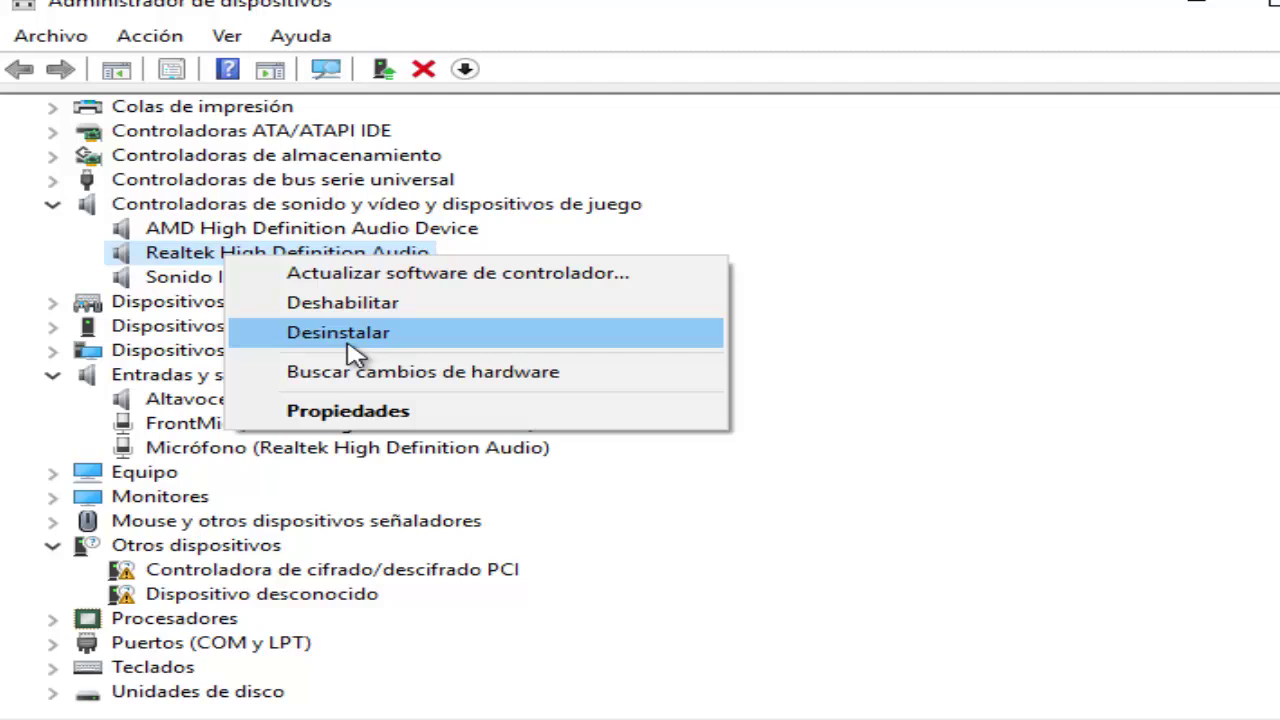
pyautogui.click(1090, 400)
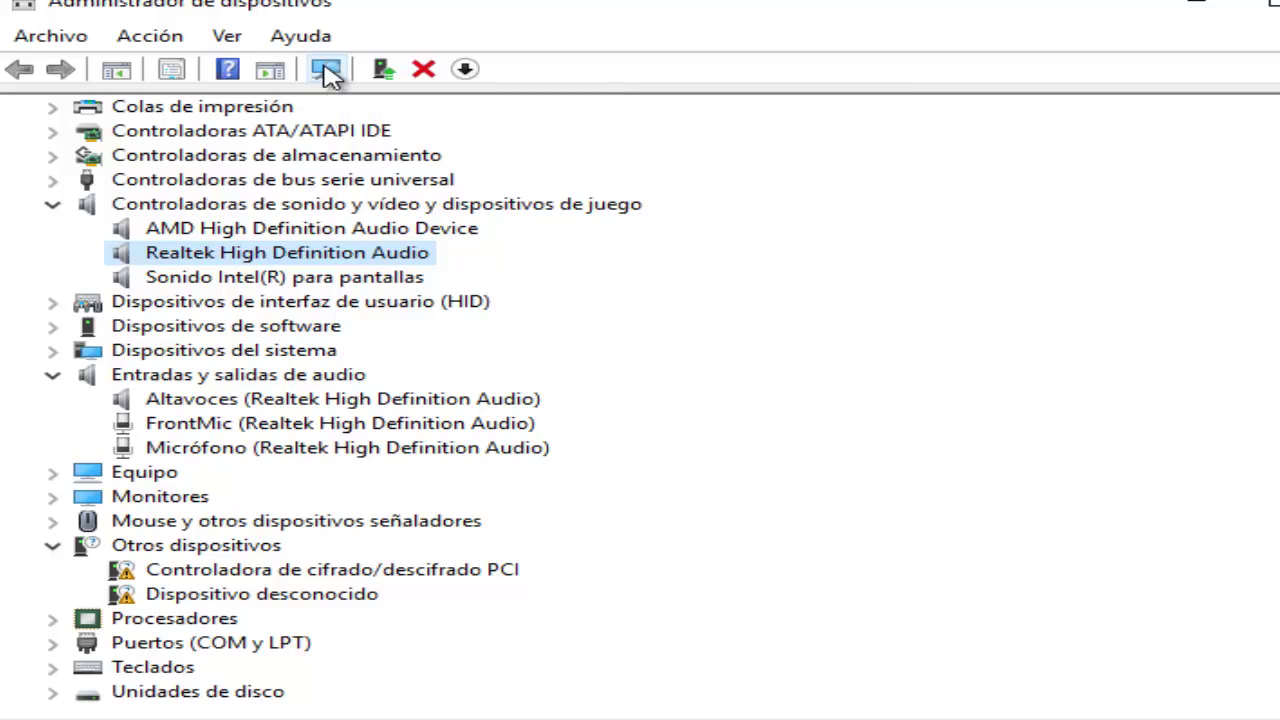
# Try to close the Administrador de dispositivos, and cancel the open FrontMic properties dialog
pyautogui.click(1262, 2)
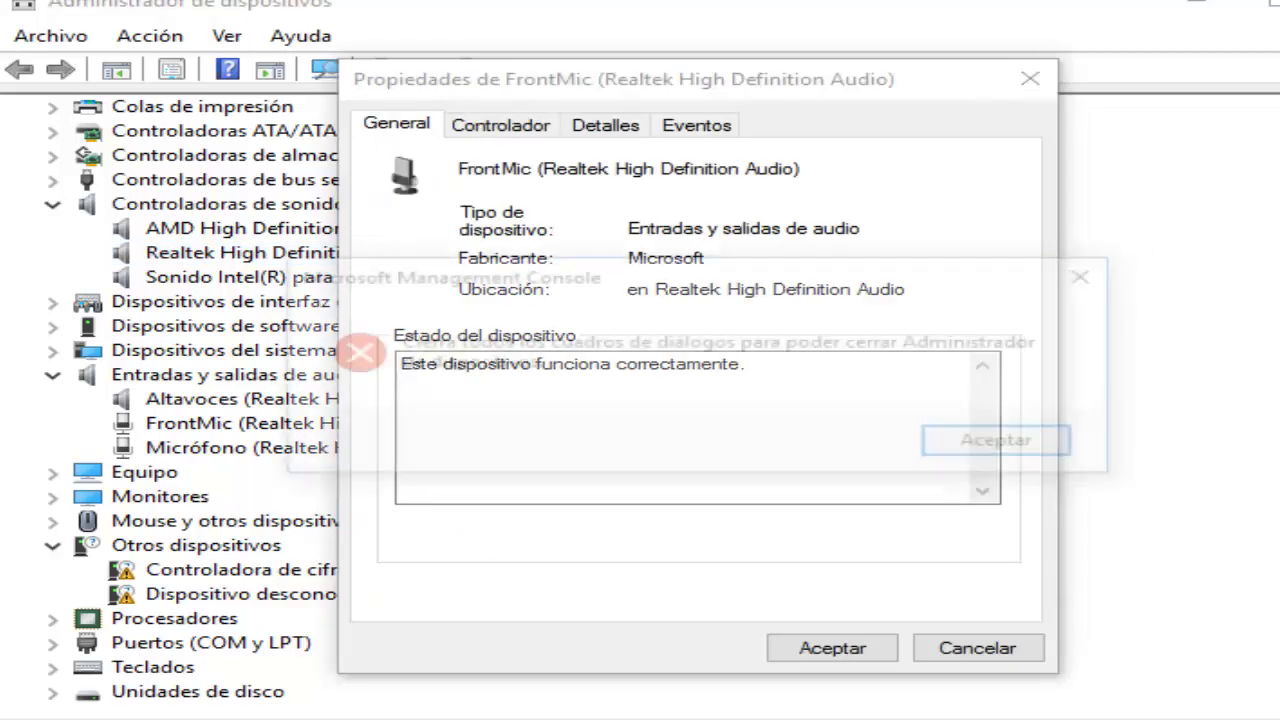
pyautogui.click(997, 450)
pyautogui.click(945, 645)
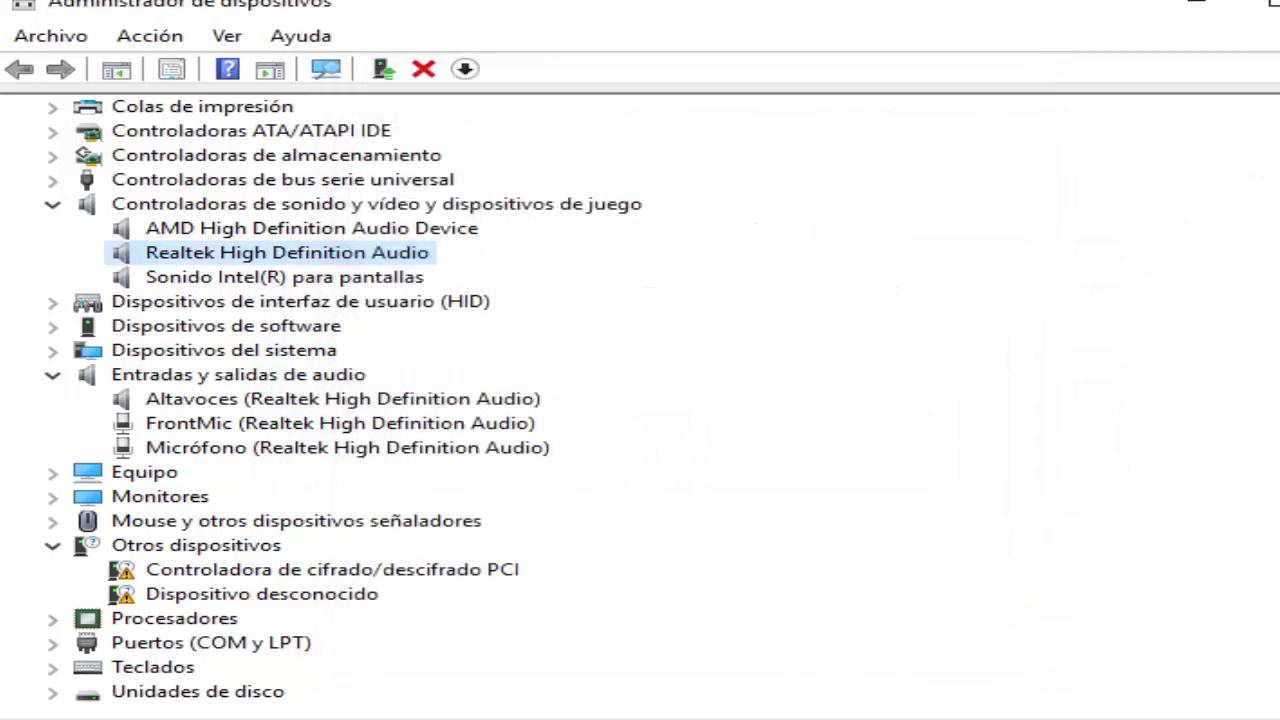